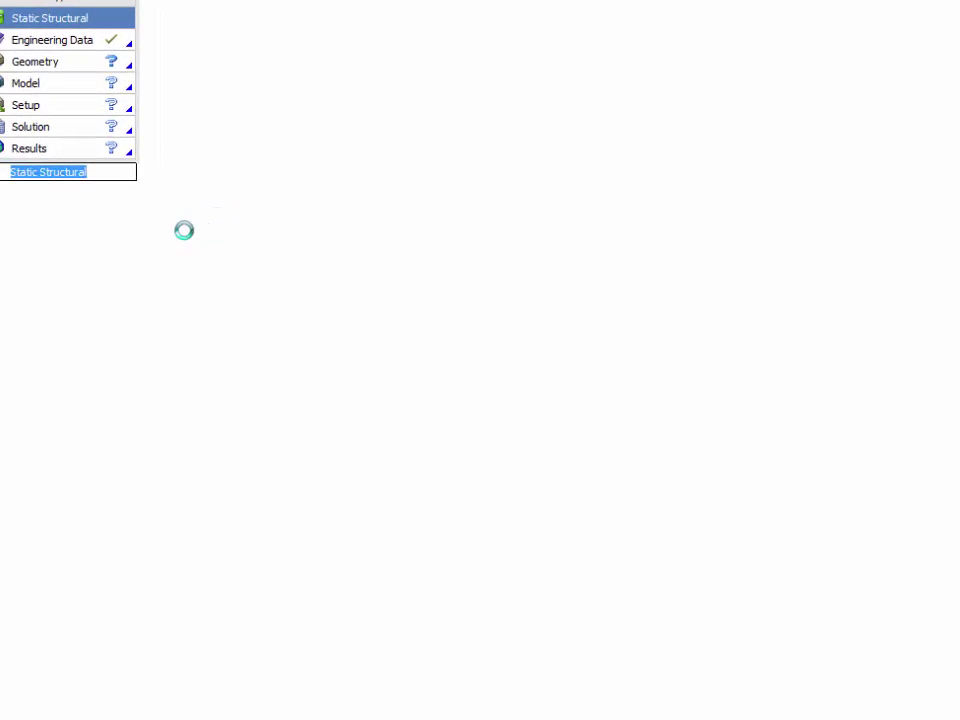
# Open the Static Structural system's geometry in DesignModeler and start importing an external geometry file.
pyautogui.doubleClick(64, 66)
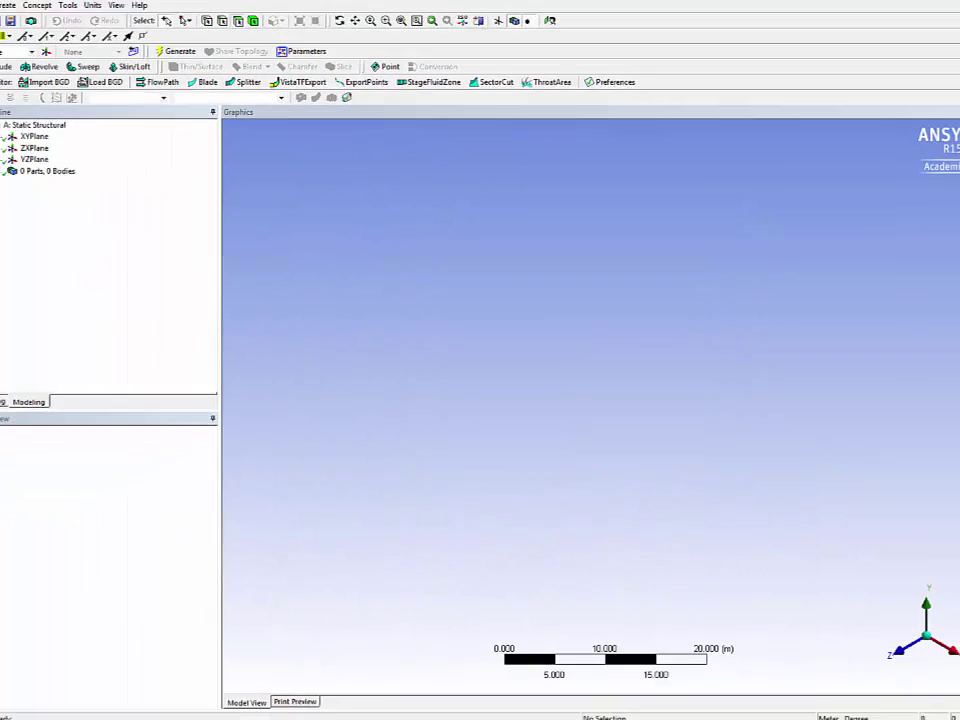
pyautogui.click(14, 21)
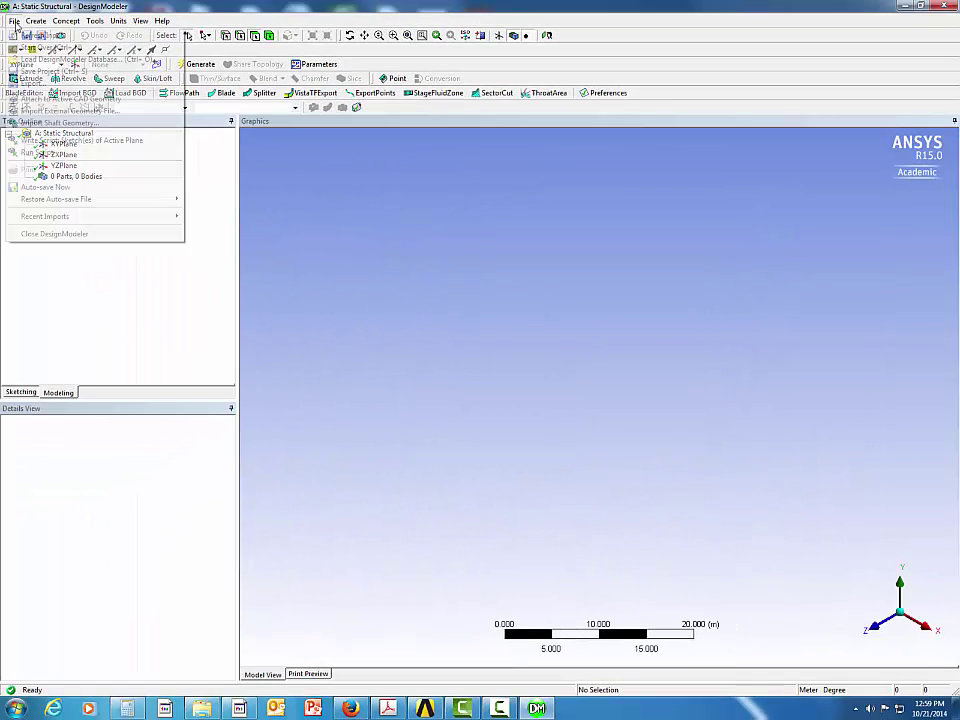
pyautogui.click(55, 111)
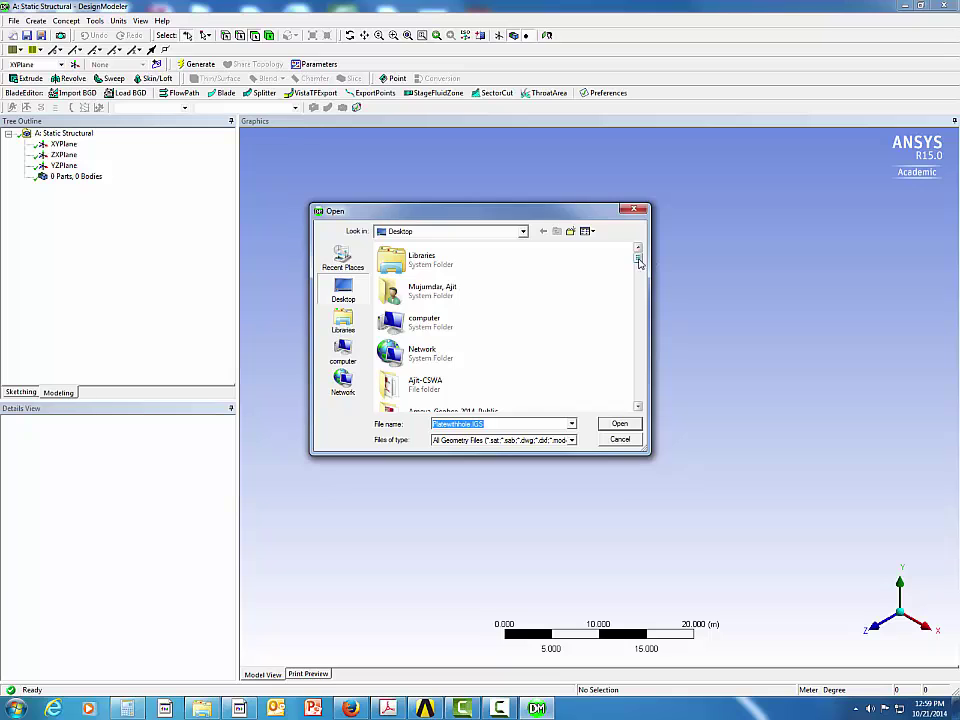
# Import Platewithhole.IGS from the Desktop and generate the plate geometry.
pyautogui.moveTo(638, 259); pyautogui.dragTo(640, 298)
pyautogui.click(433, 336)
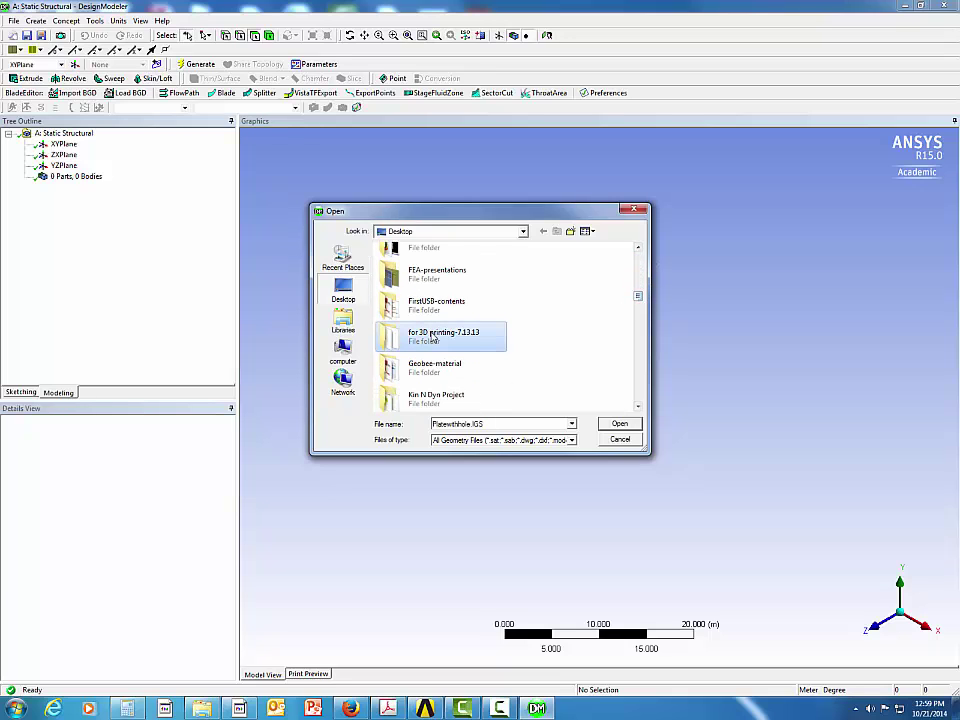
pyautogui.scroll(-5, 432, 337)
pyautogui.click(431, 336)
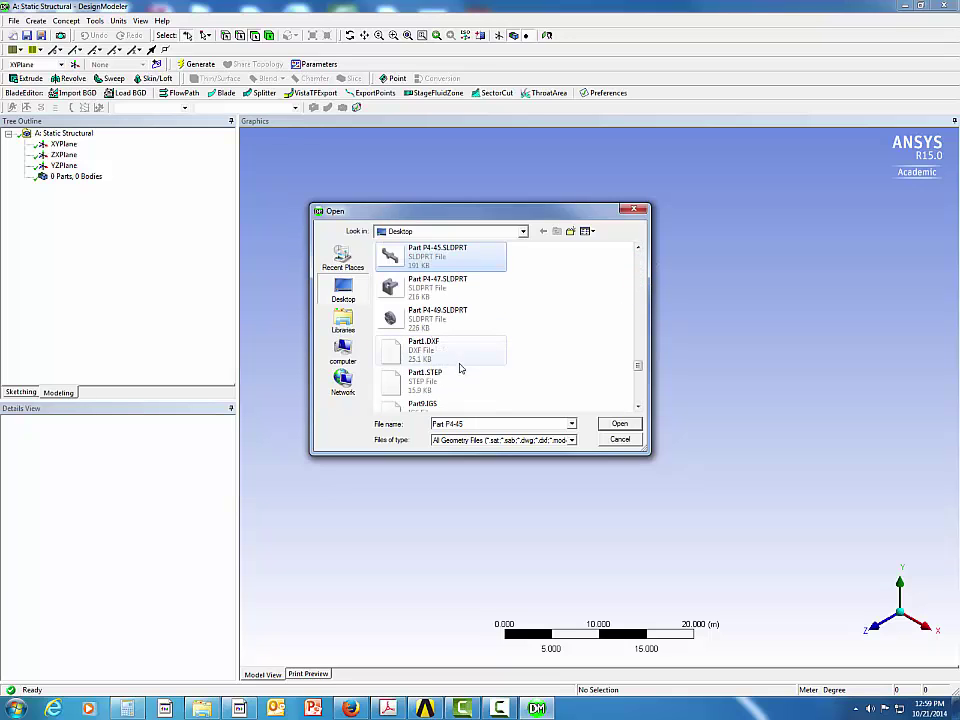
pyautogui.scroll(-2, 460, 365)
pyautogui.scroll(-2, 460, 370)
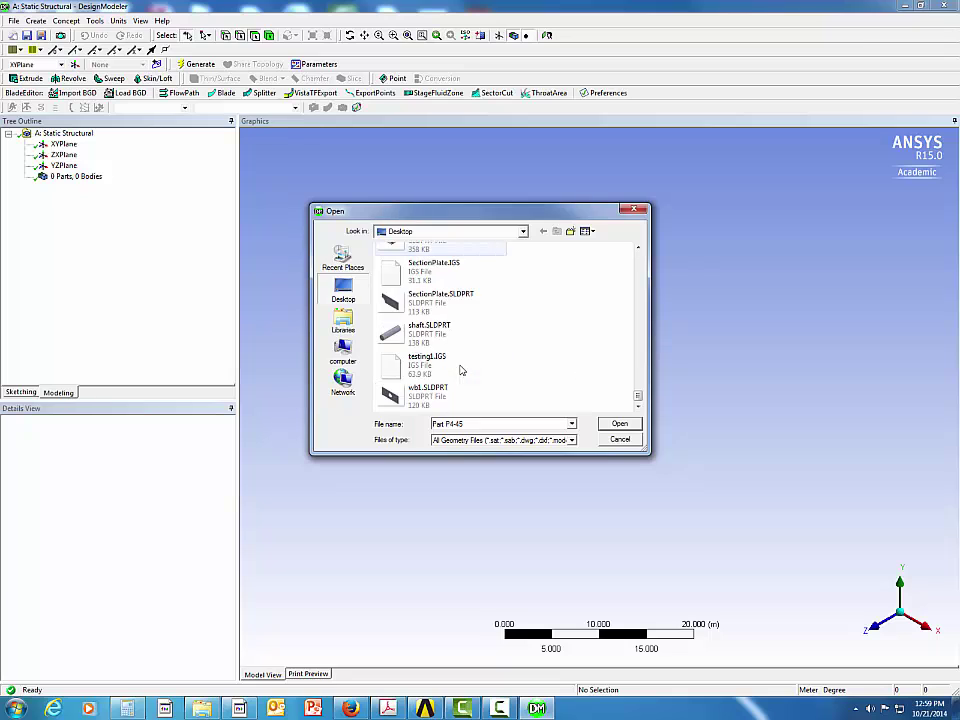
pyautogui.click(440, 305)
pyautogui.press('p')
pyautogui.press('Down')
pyautogui.press('Down')
pyautogui.press('Down')
pyautogui.press('Down')
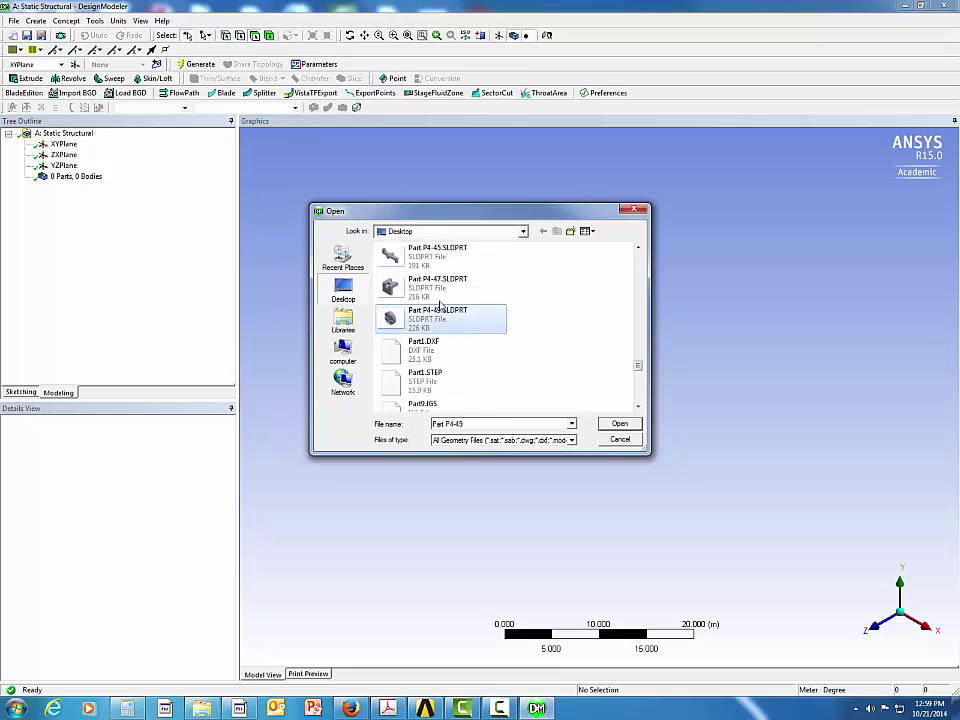
pyautogui.press('Down')
pyautogui.press('Down')
pyautogui.press('Down')
pyautogui.press('Down')
pyautogui.press('Down')
pyautogui.press('Down')
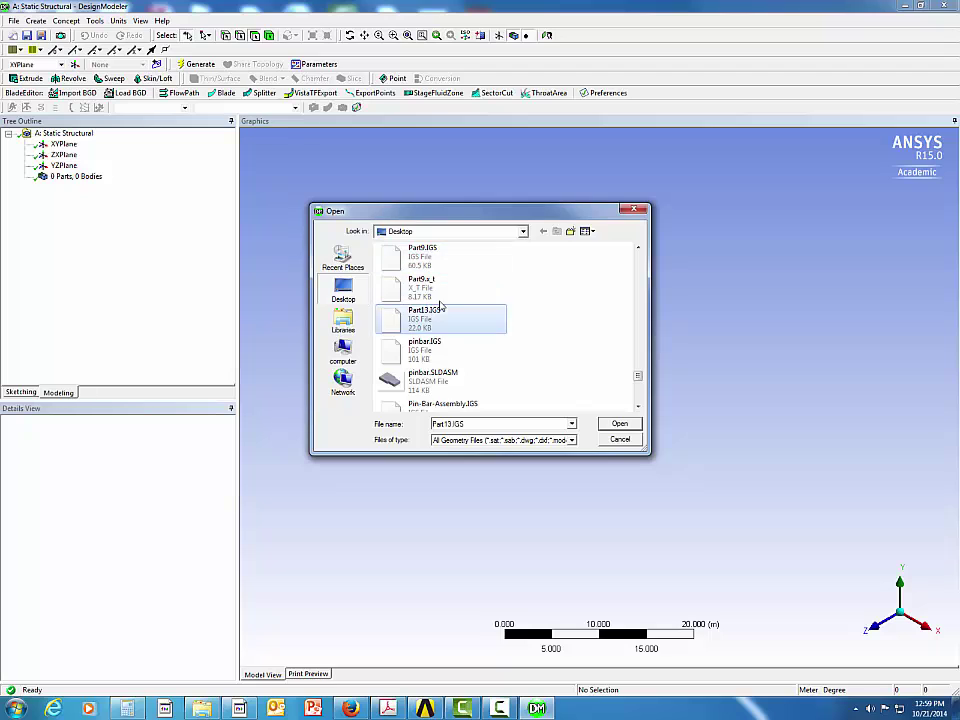
pyautogui.click(437, 292)
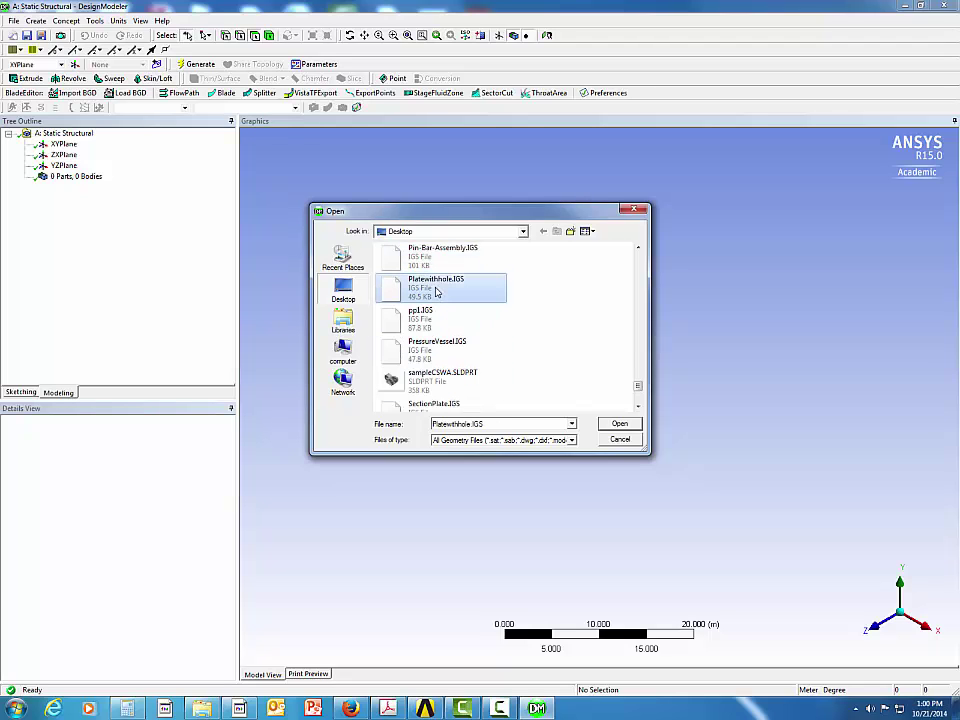
pyautogui.click(606, 424)
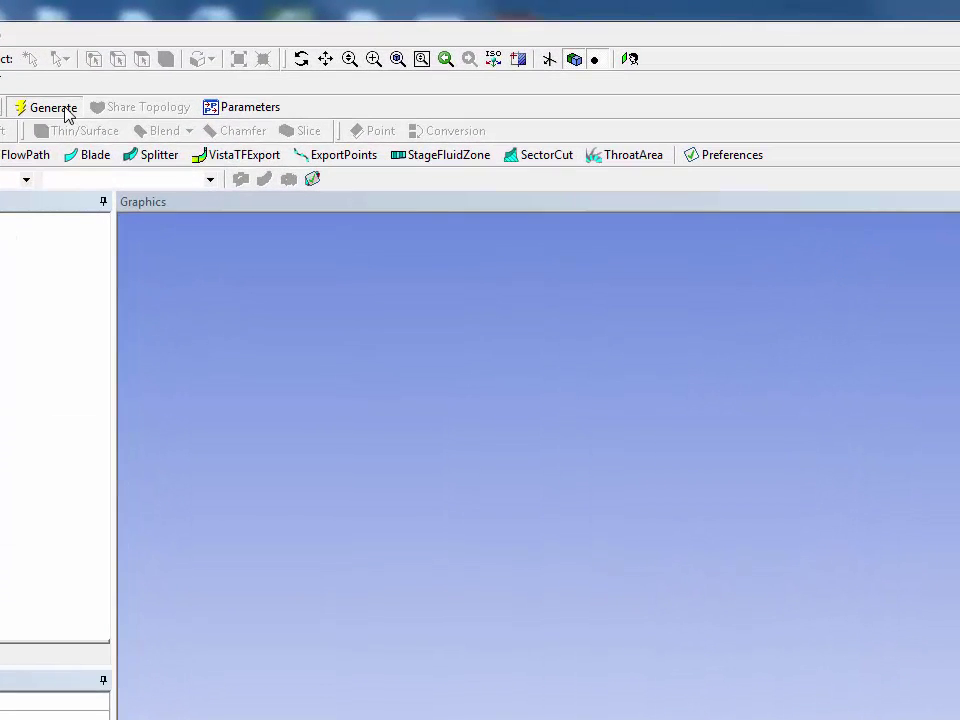
pyautogui.click(64, 108)
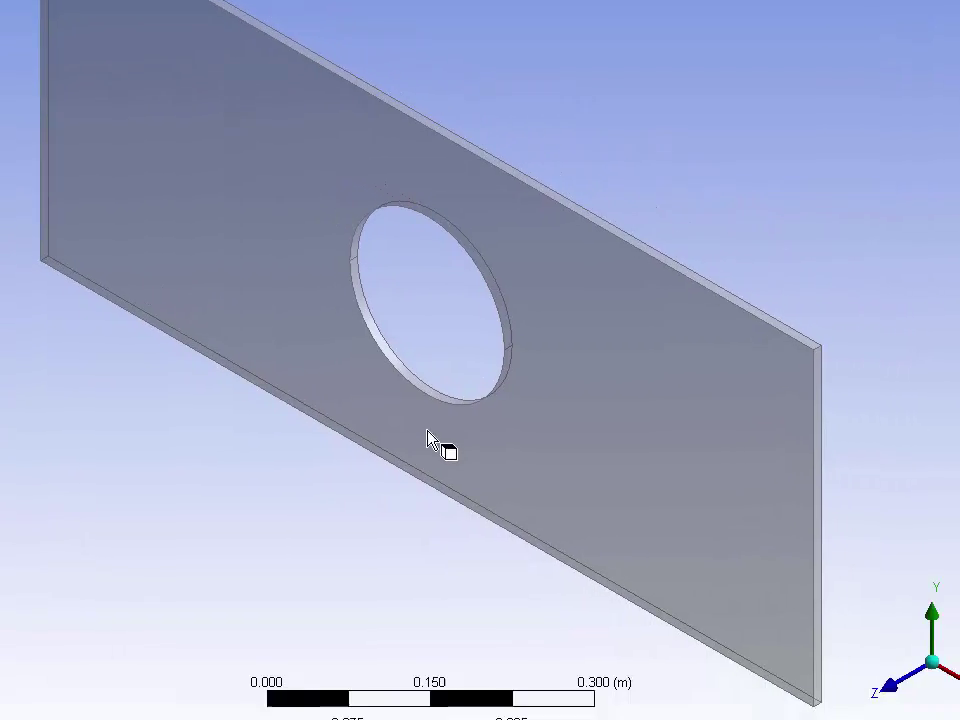
pyautogui.moveTo(428, 433); pyautogui.dragTo(312, 284, button='middle')
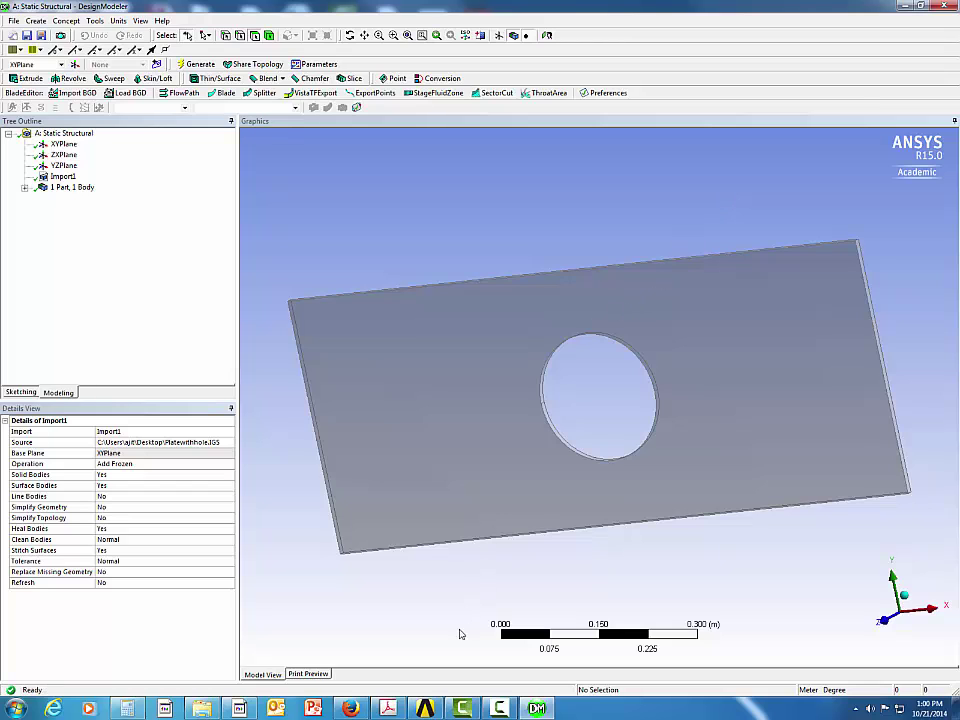
# Switch to Workbench, open the Static Structural system's Model in Mechanical and generate the plate's mesh with default settings.
pyautogui.hotkey('alt', 'Tab')
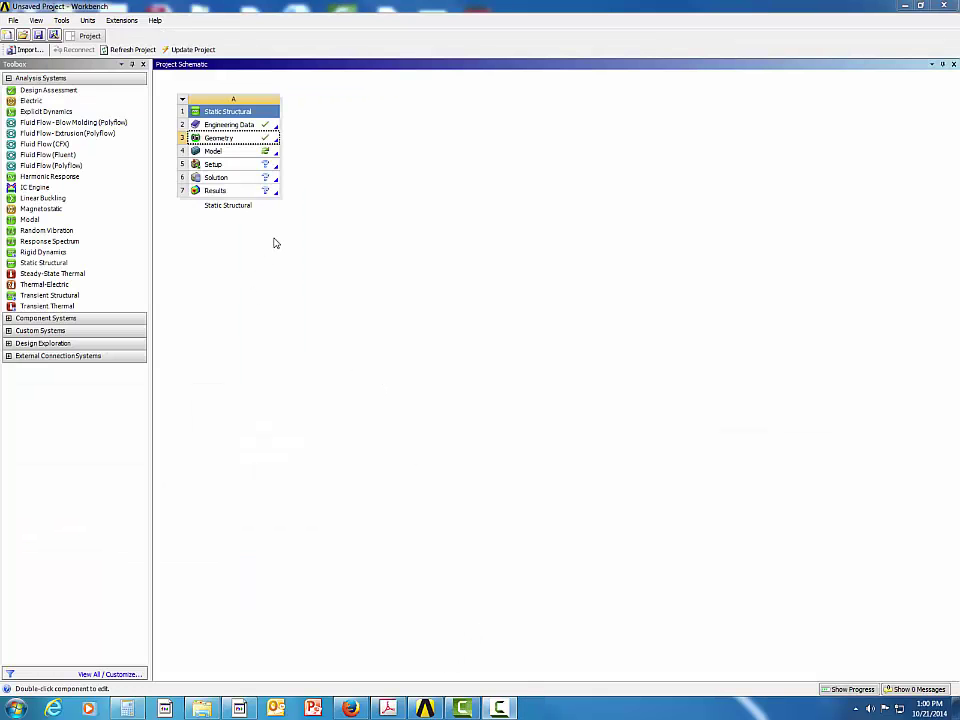
pyautogui.doubleClick(240, 152)
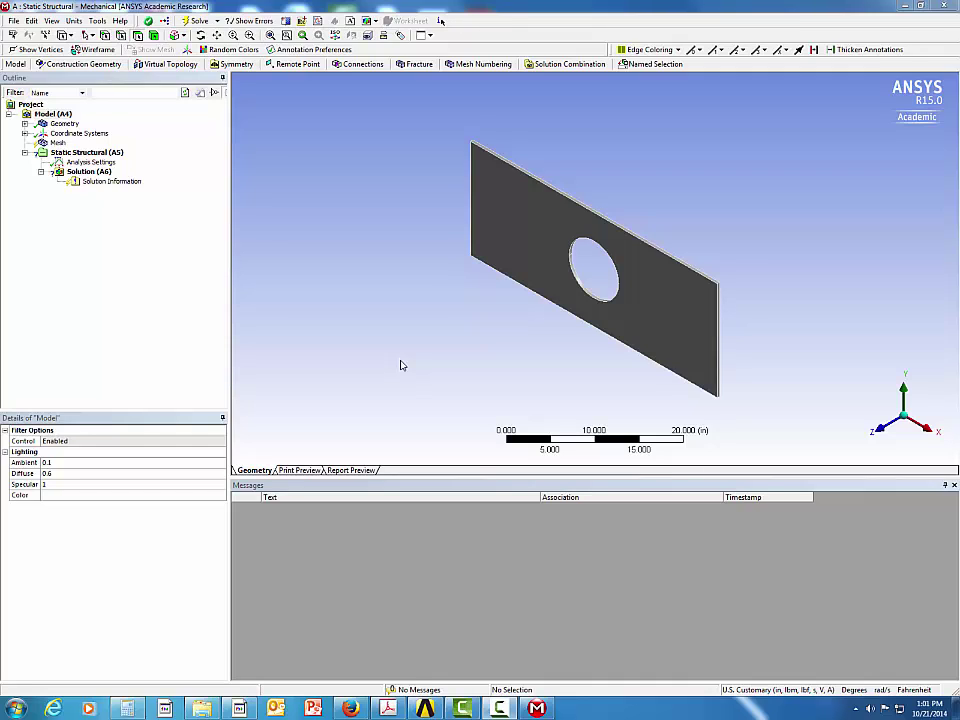
pyautogui.click(57, 143)
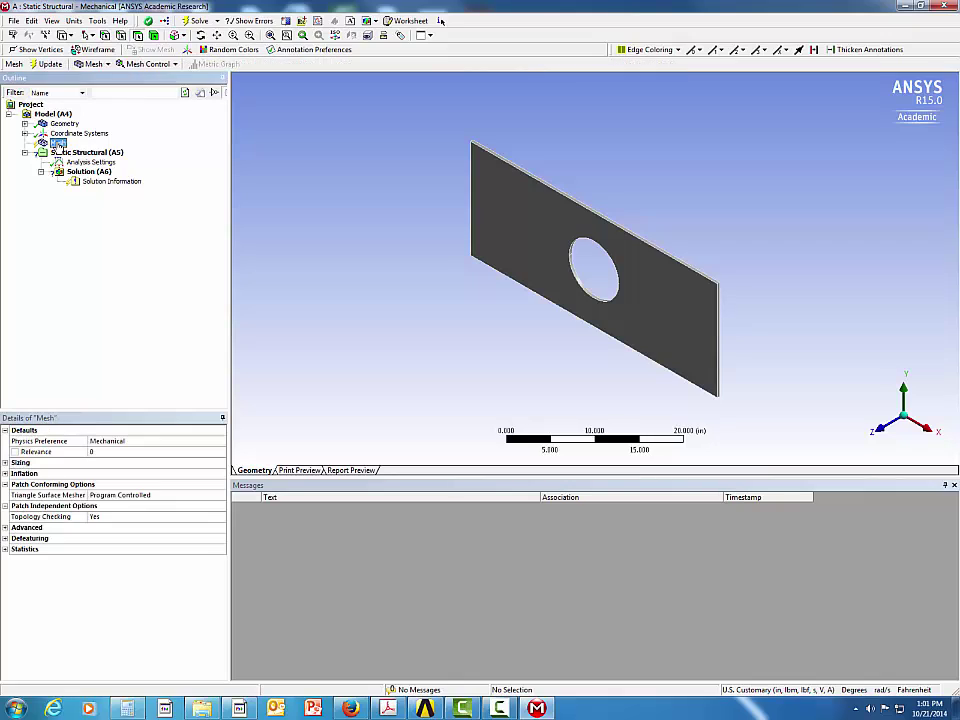
pyautogui.click(108, 64)
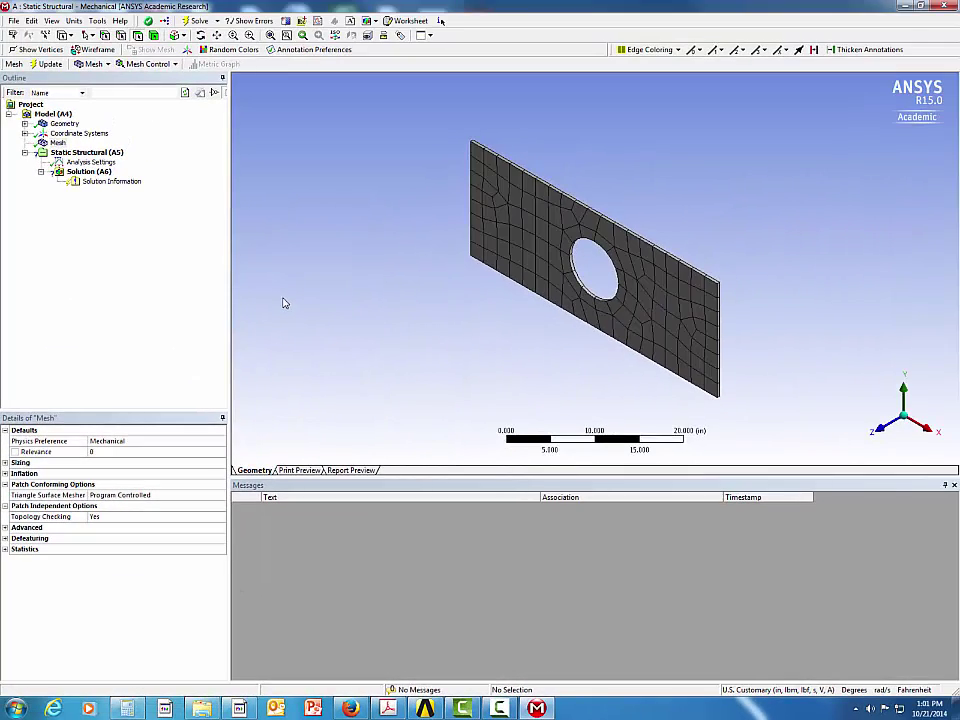
# Show the mesh statistics, set the sizing's Relevance Center to Fine and regenerate the mesh.
pyautogui.click(5, 550)
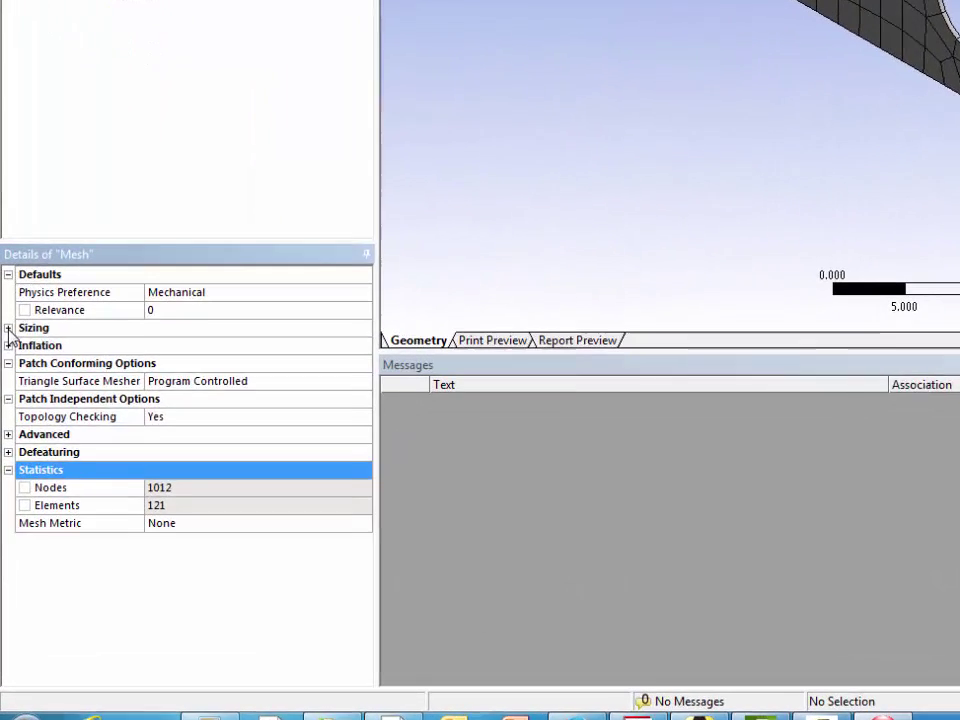
pyautogui.click(6, 398)
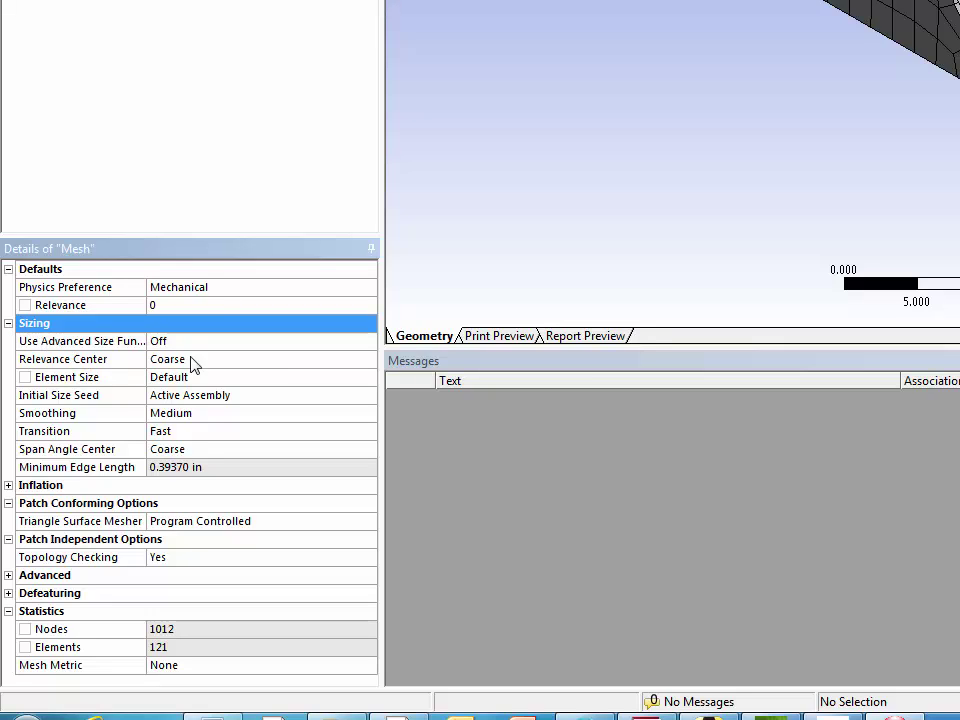
pyautogui.click(330, 364)
pyautogui.click(369, 362)
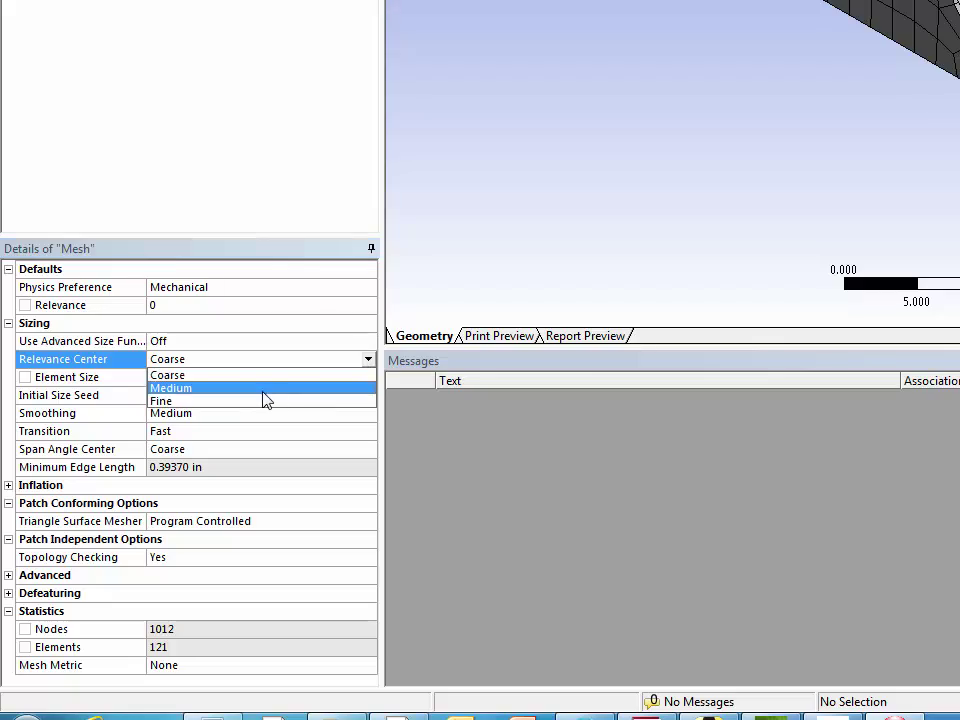
pyautogui.click(266, 402)
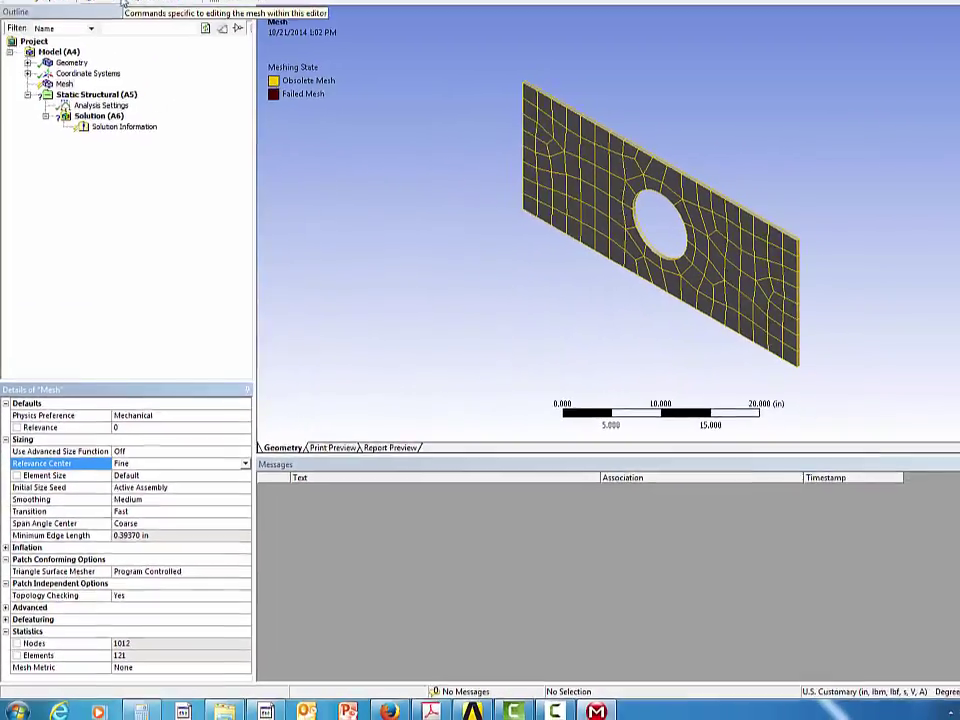
pyautogui.click(100, 64)
pyautogui.click(109, 79)
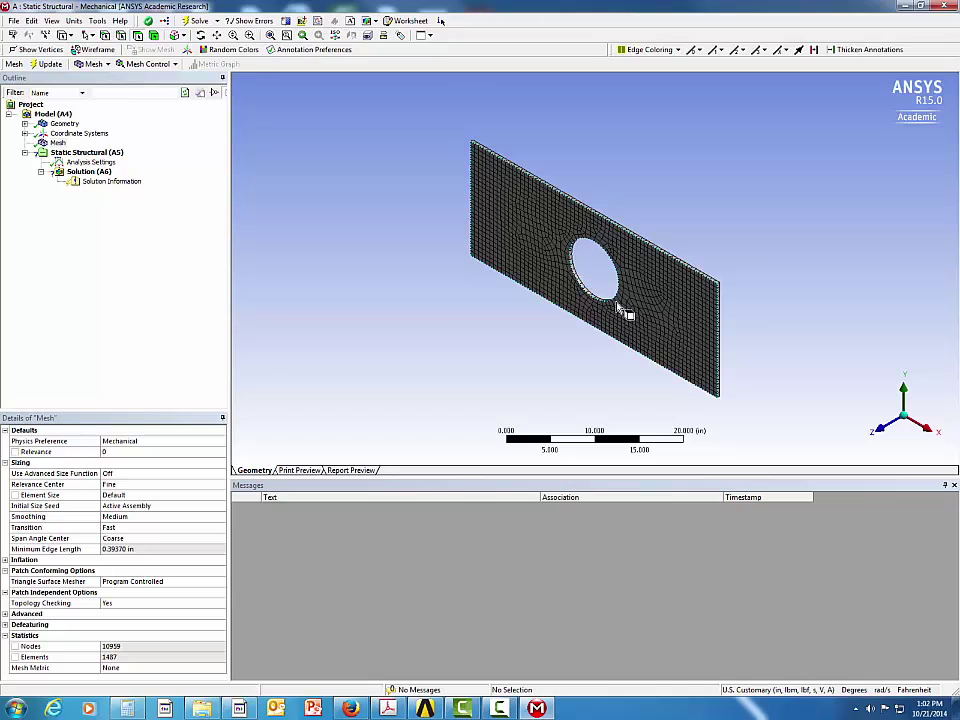
# Insert a mesh Refinement scoped to the two inner cylindrical faces of the plate's hole.
pyautogui.click(57, 144)
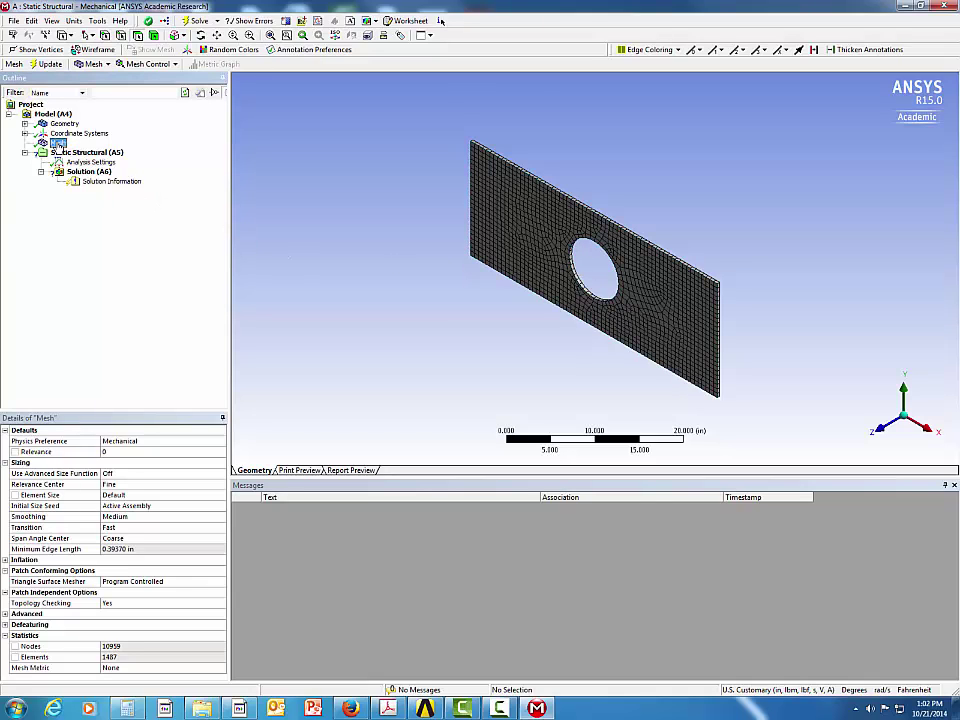
pyautogui.rightClick(57, 146)
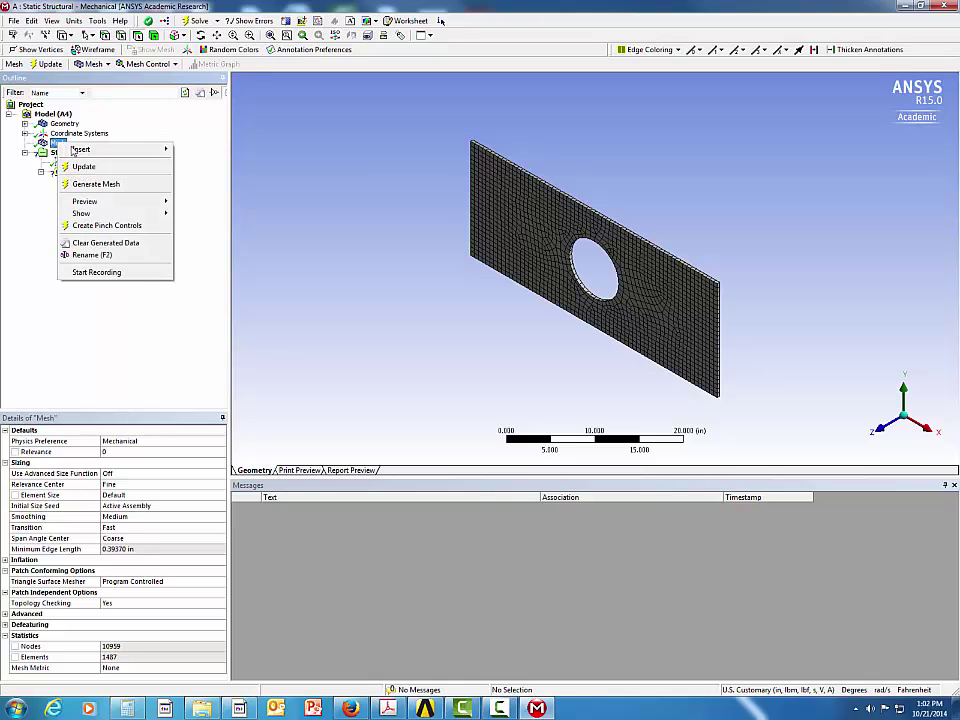
pyautogui.moveTo(98, 152)
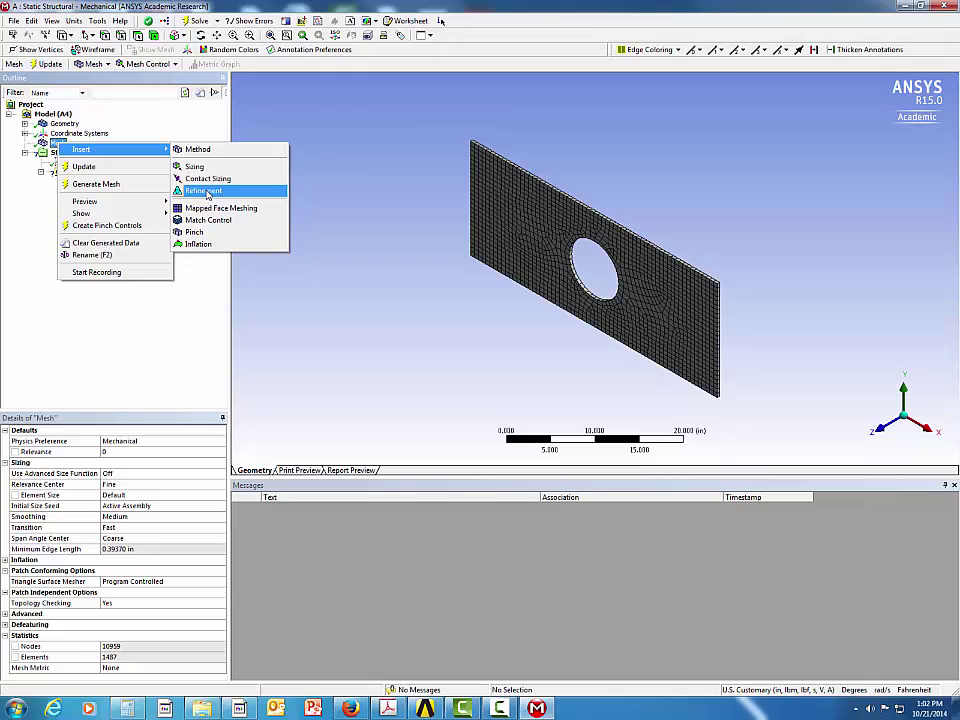
pyautogui.click(207, 191)
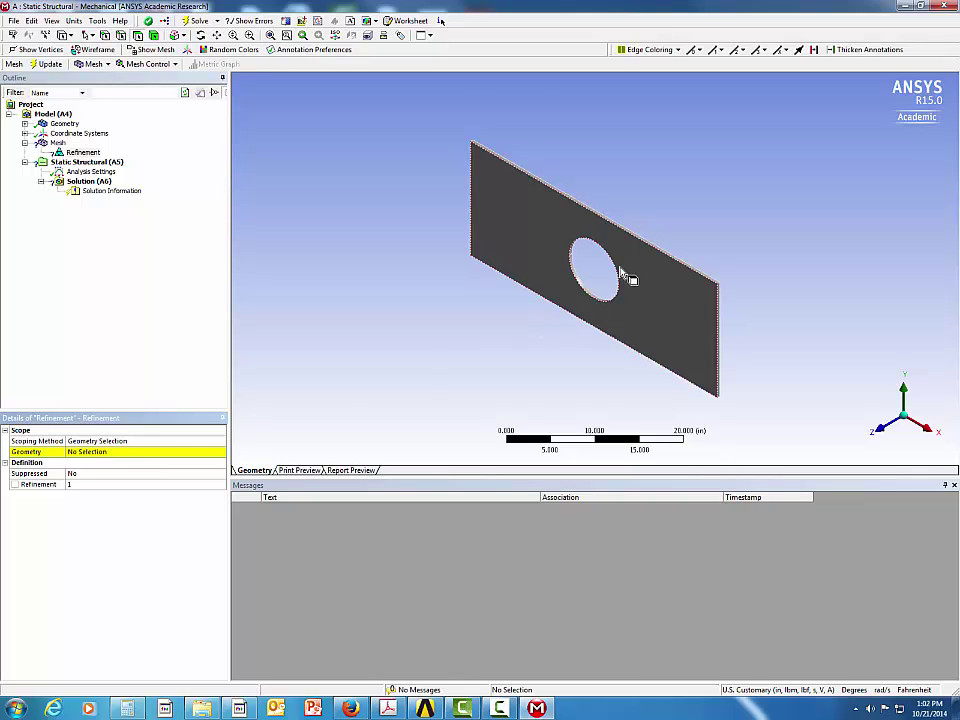
pyautogui.scroll(-2, 605, 280)
pyautogui.scroll(10, 613, 270)
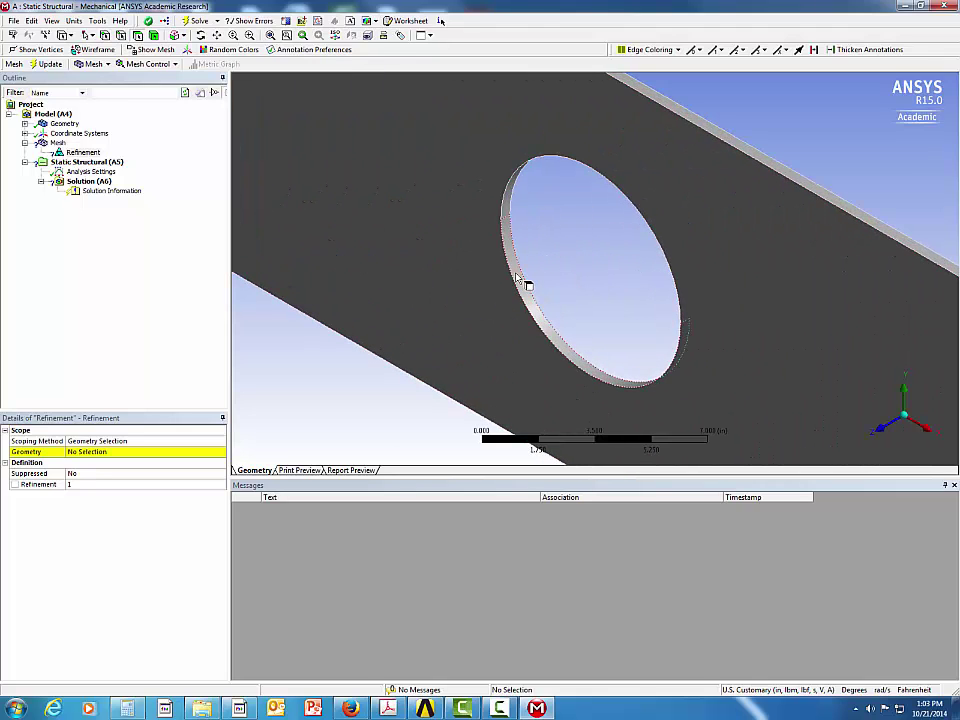
pyautogui.click(527, 285)
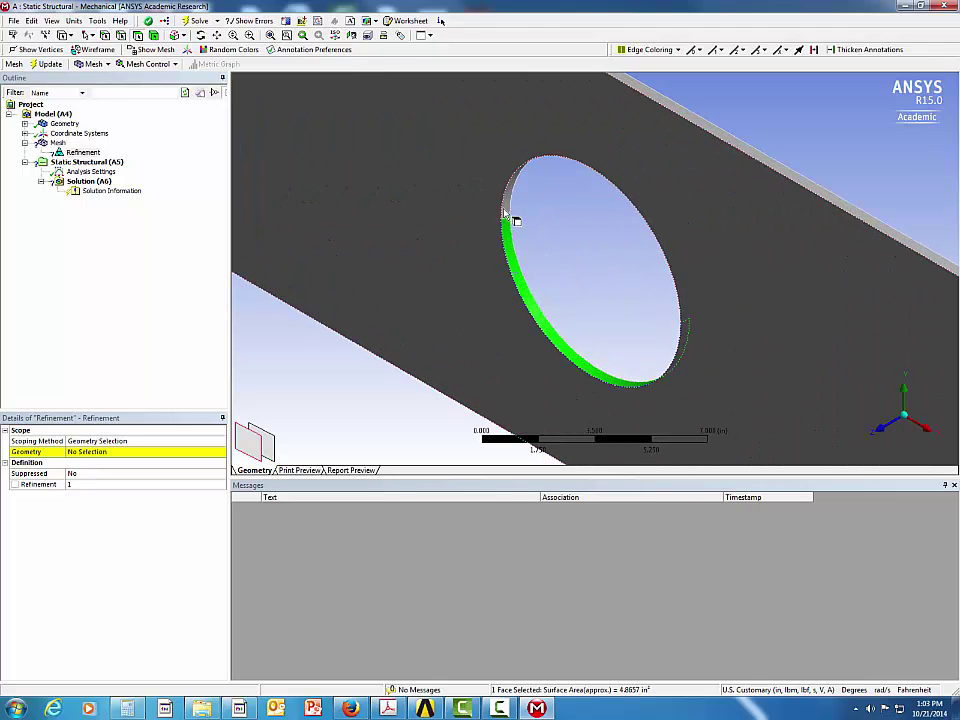
pyautogui.moveTo(508, 212); pyautogui.dragTo(575, 292, button='middle')
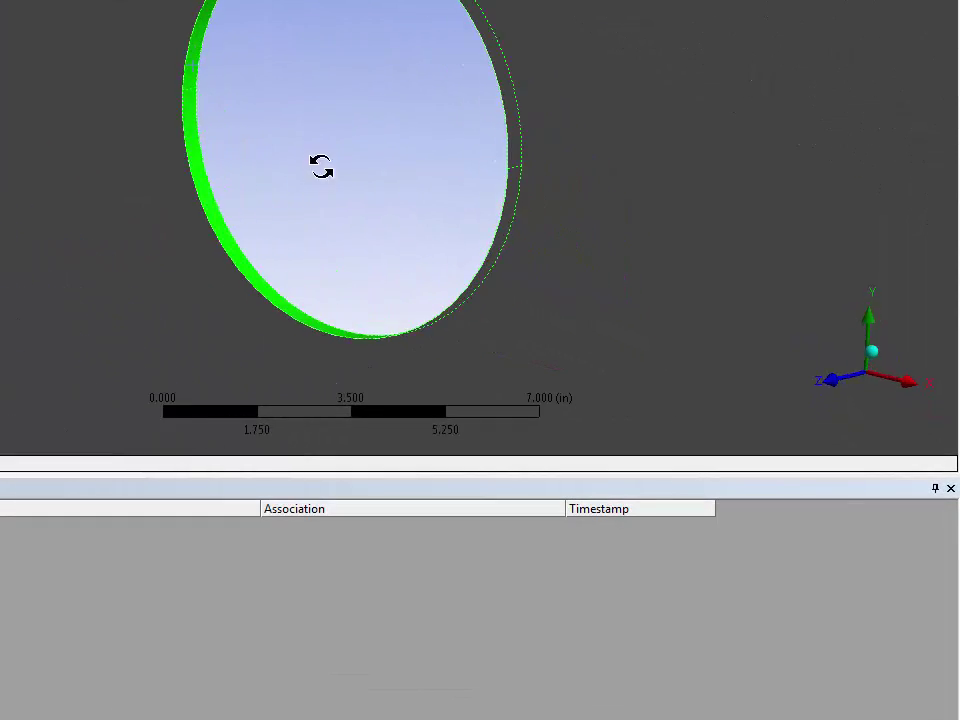
pyautogui.moveTo(320, 167); pyautogui.dragTo(380, 163, button='middle')
pyautogui.scroll(1, 380, 163)
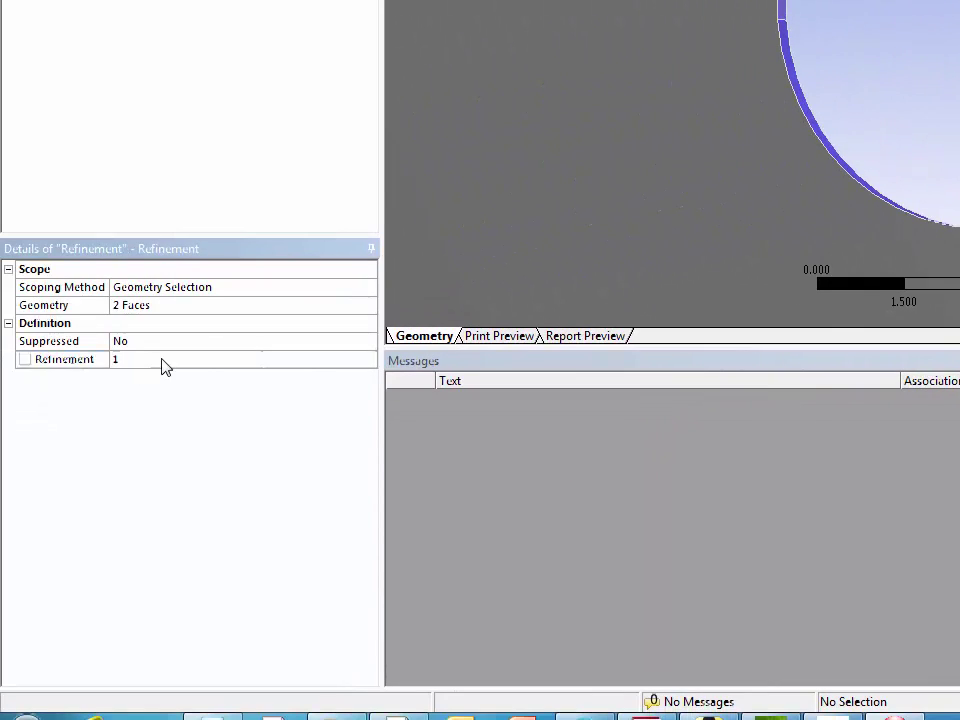
# Set the hole faces' Refinement level to 3, regenerate the mesh and inspect it around the hole.
pyautogui.click(162, 361)
pyautogui.click(304, 361)
pyautogui.click(303, 361)
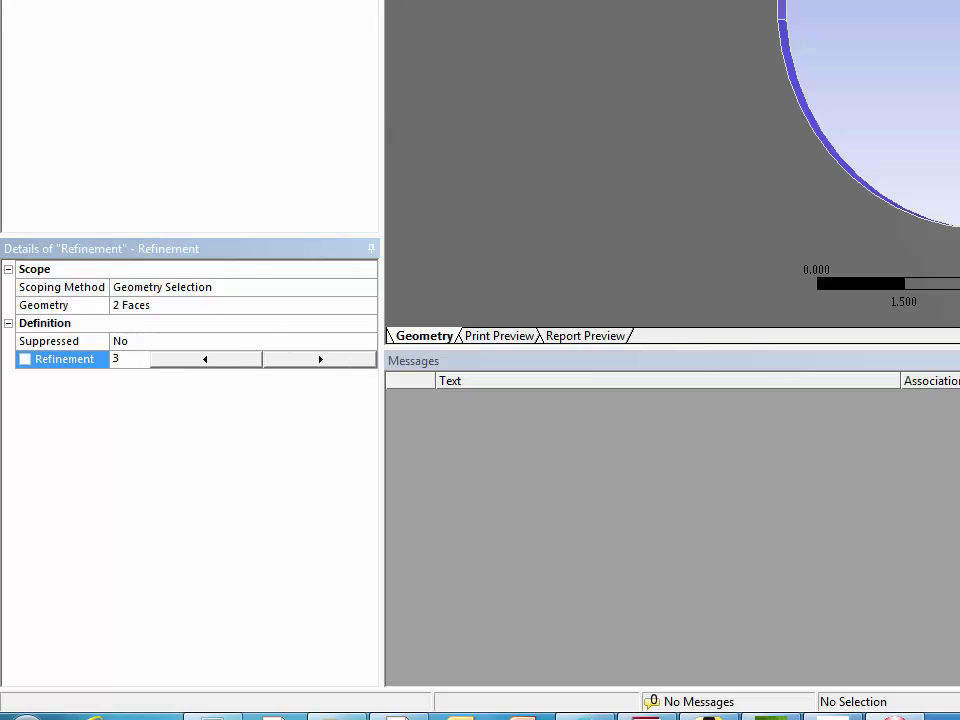
pyautogui.press('Return')
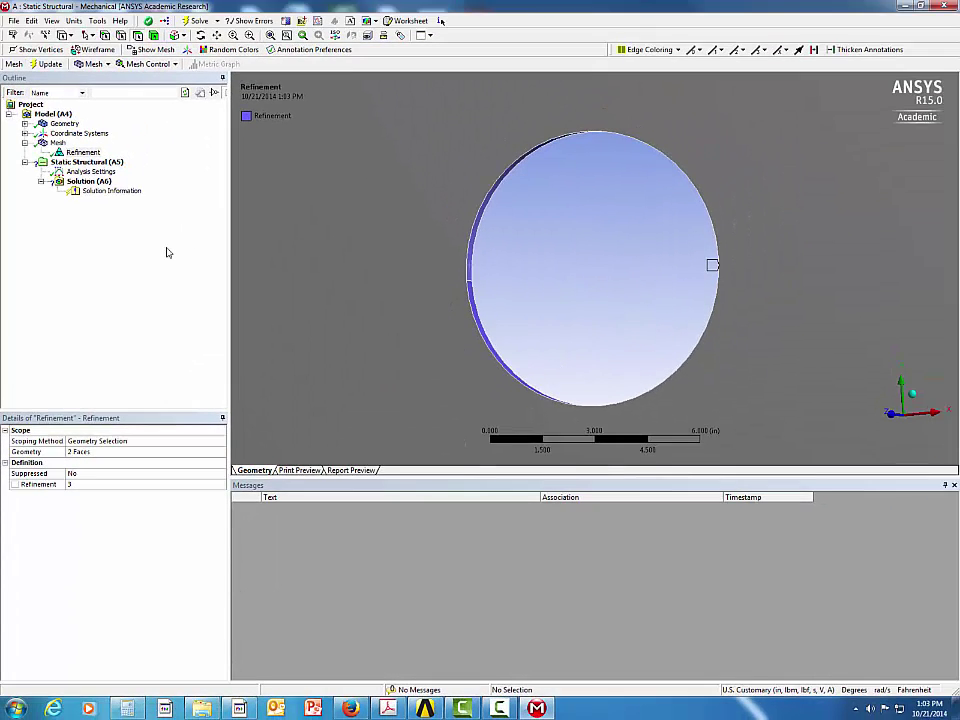
pyautogui.click(57, 142)
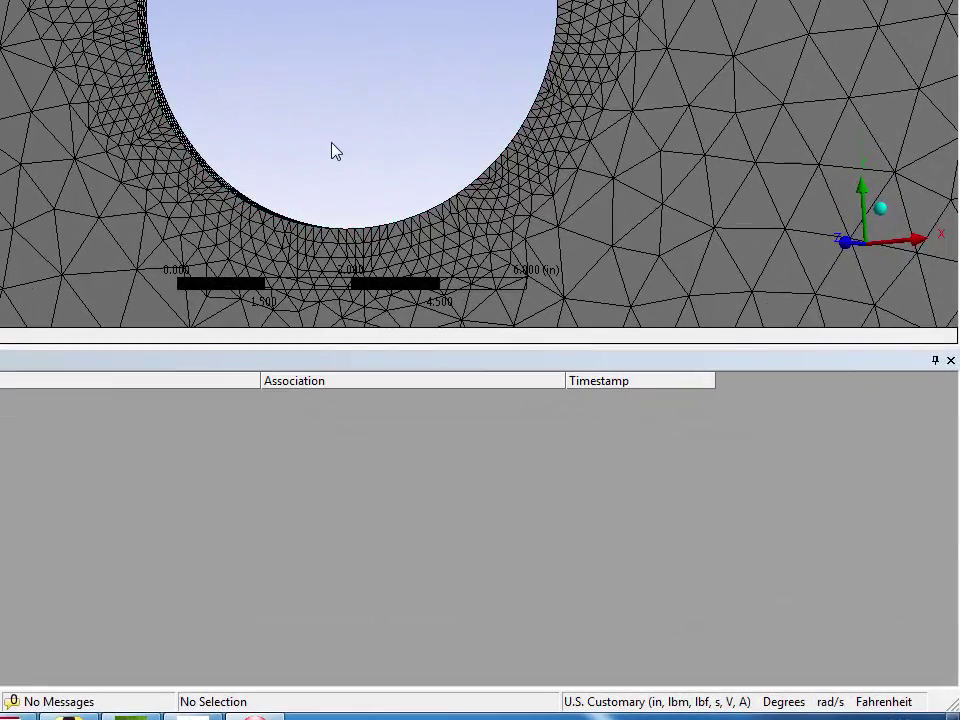
pyautogui.scroll(3, 334, 139)
pyautogui.scroll(-6, 336, 122)
pyautogui.moveTo(340, 106); pyautogui.dragTo(515, 140, button='middle')
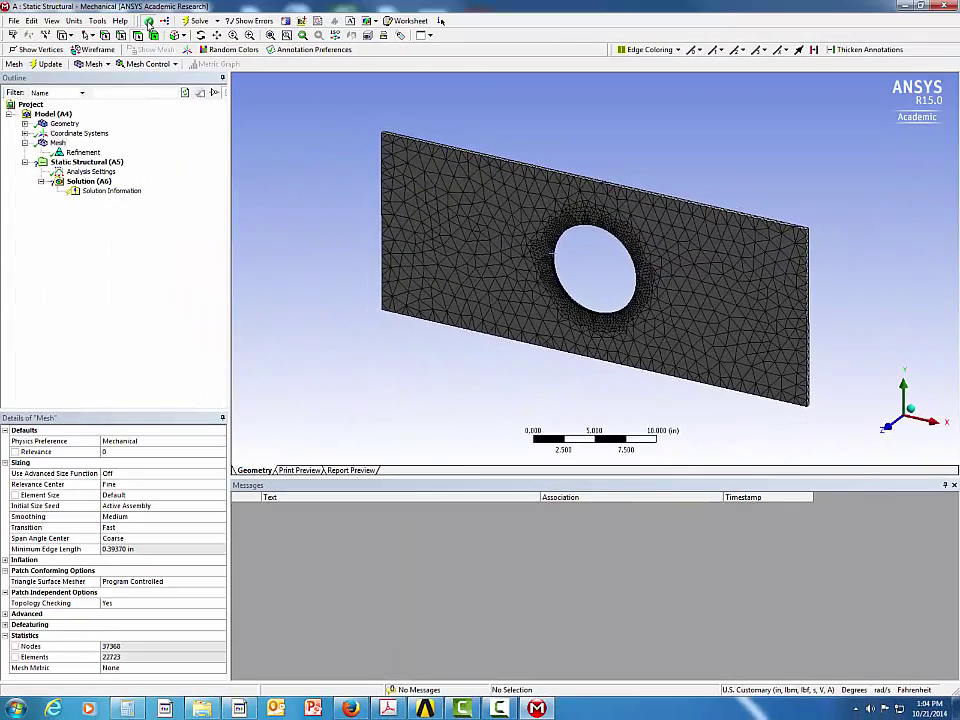
# Open the Mechanical Application Wizard and switch it to the Fatigue analysis wizard.
pyautogui.click(148, 20)
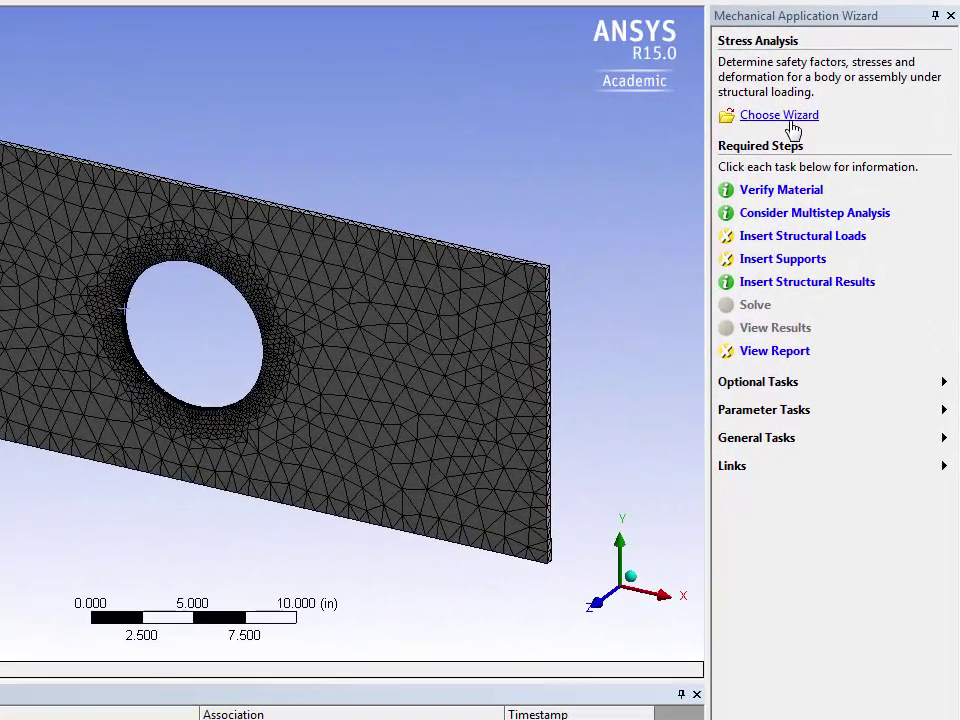
pyautogui.click(789, 117)
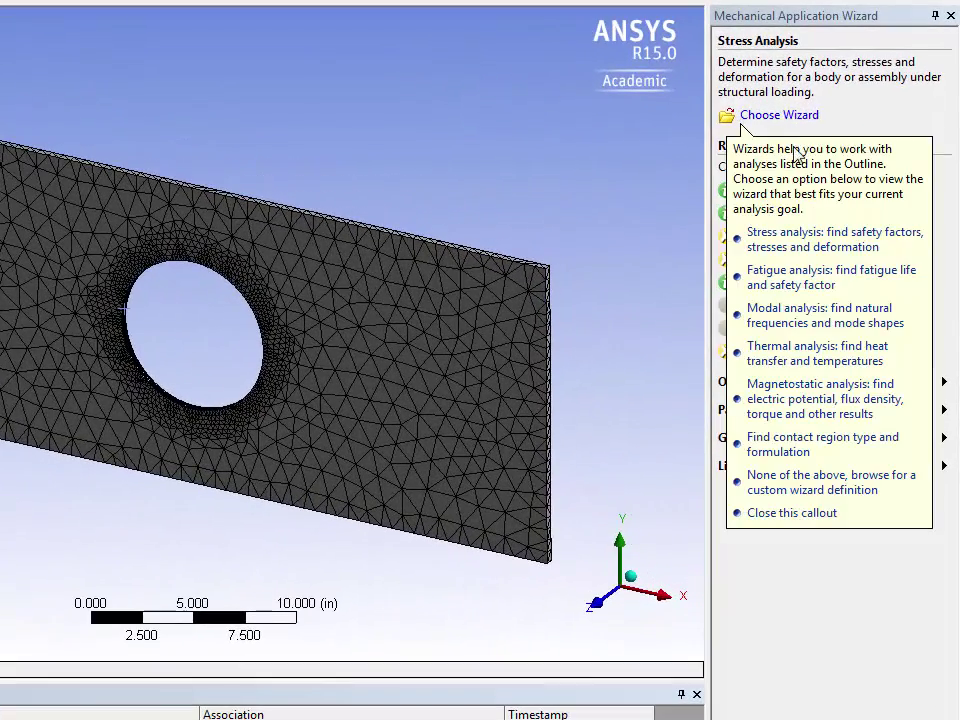
pyautogui.click(802, 285)
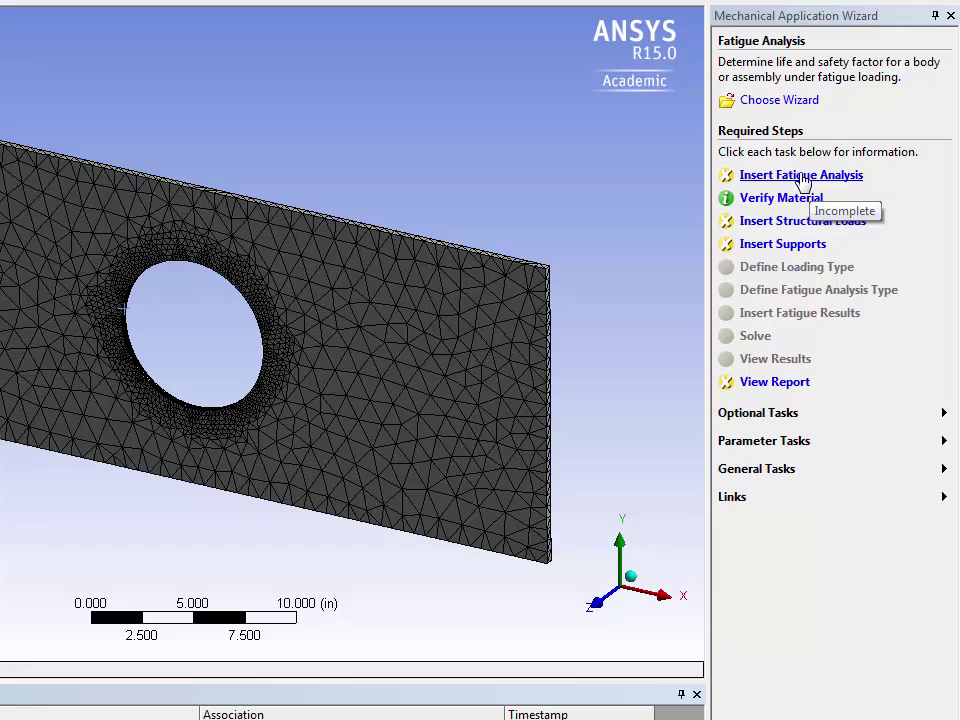
# Follow the wizard's Insert Fatigue Analysis task to add a Fatigue Tool to the Solution.
pyautogui.click(803, 177)
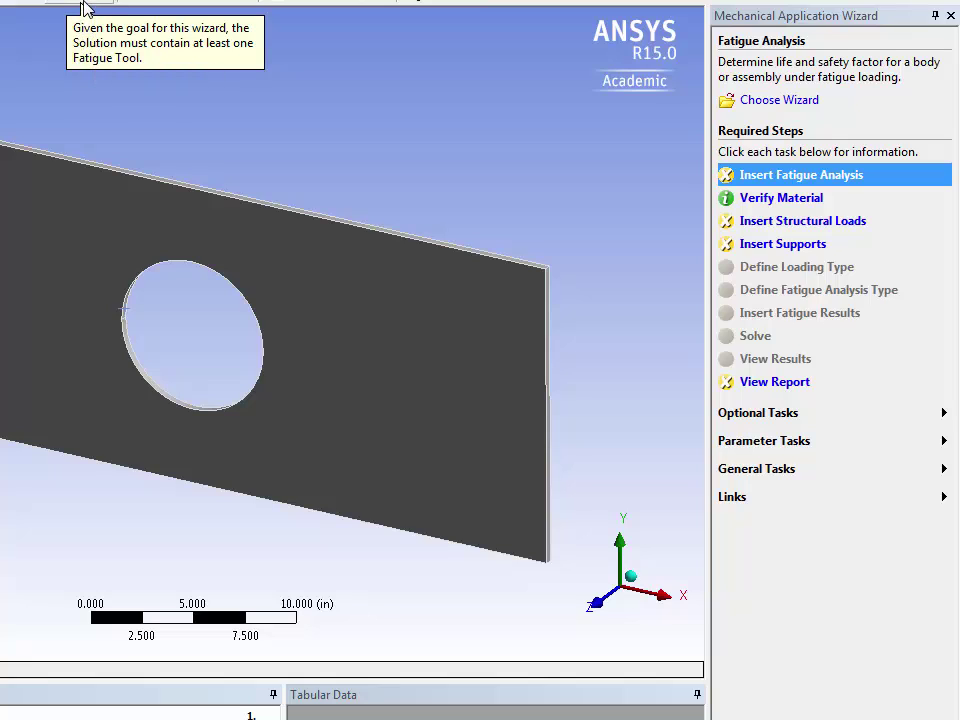
pyautogui.click(85, 4)
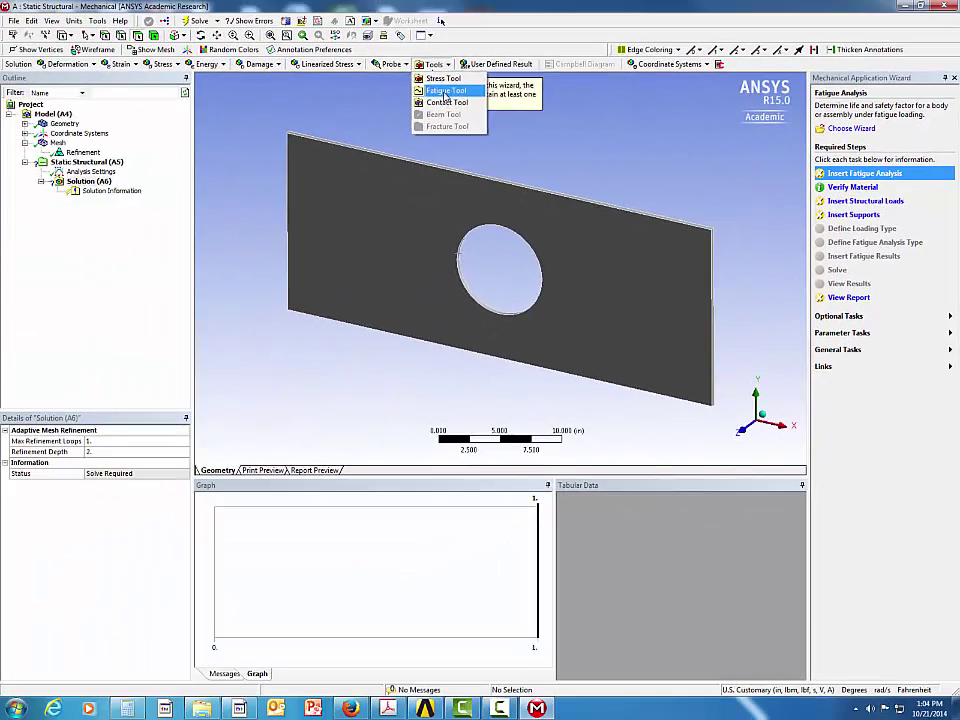
pyautogui.click(104, 37)
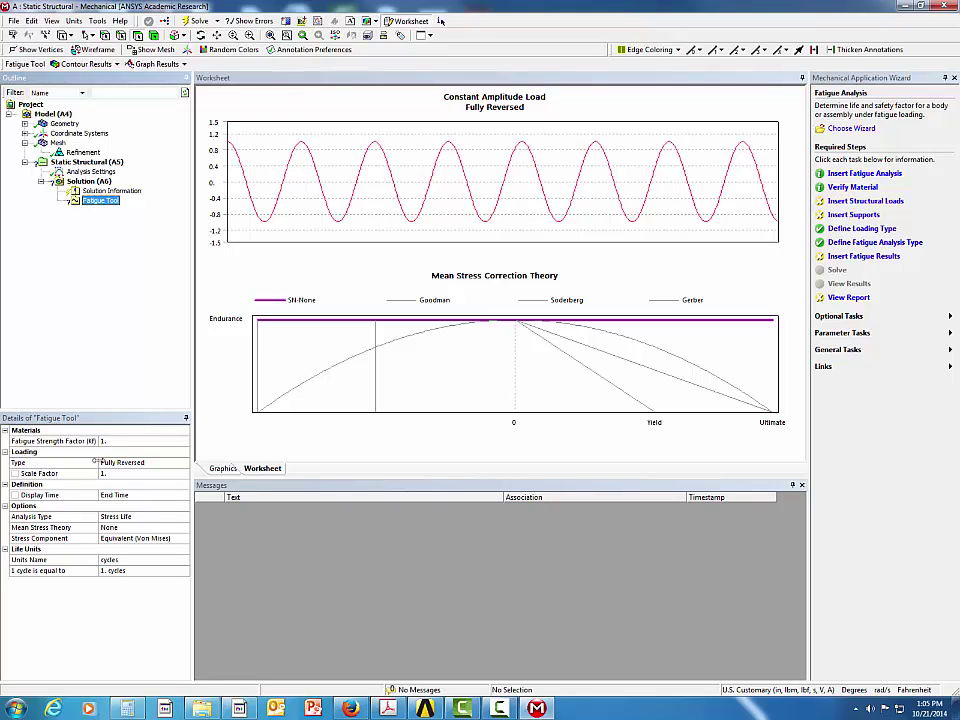
# Review the Fatigue Tool's loading type options, keeping Fully Reversed.
pyautogui.click(160, 464)
pyautogui.click(183, 463)
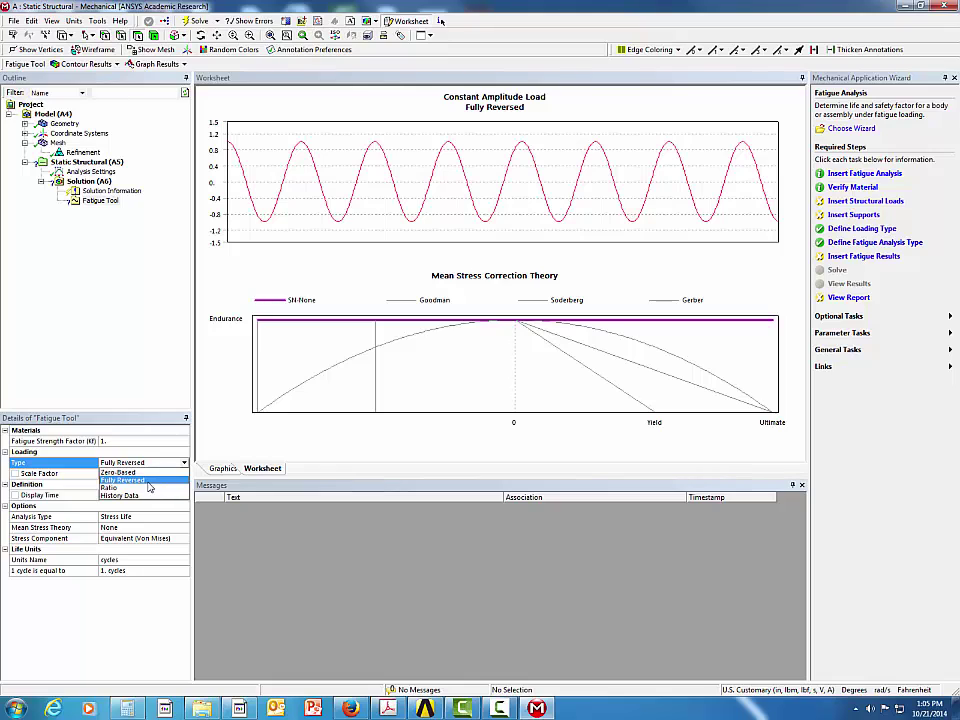
pyautogui.click(114, 315)
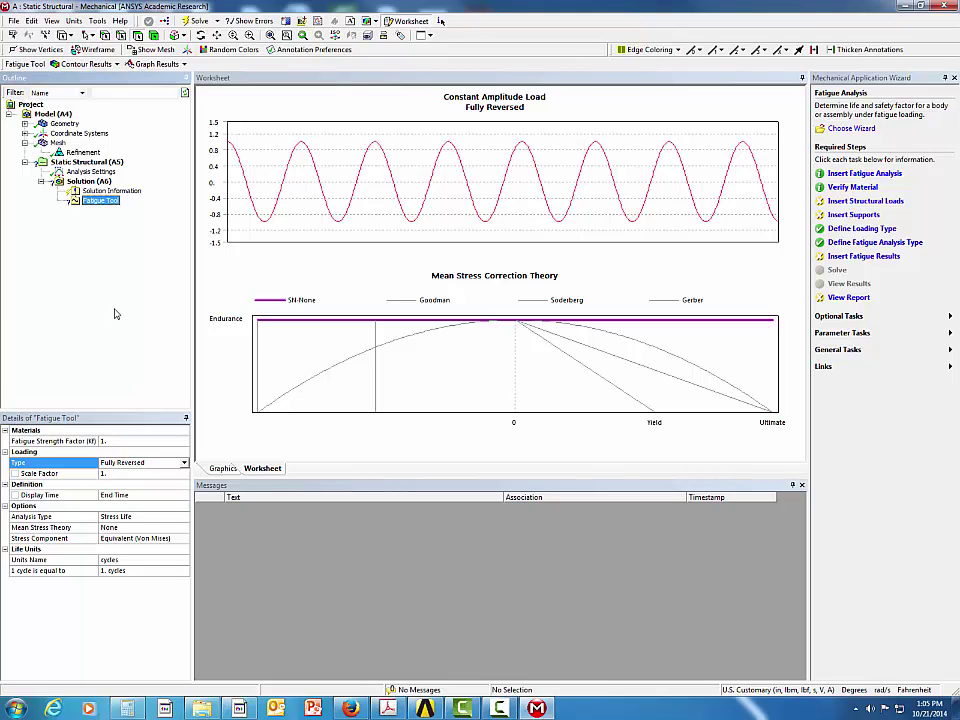
# Insert Life and Safety Factor results under the Fatigue Tool and check the plate's material assignment through the wizard.
pyautogui.rightClick(96, 204)
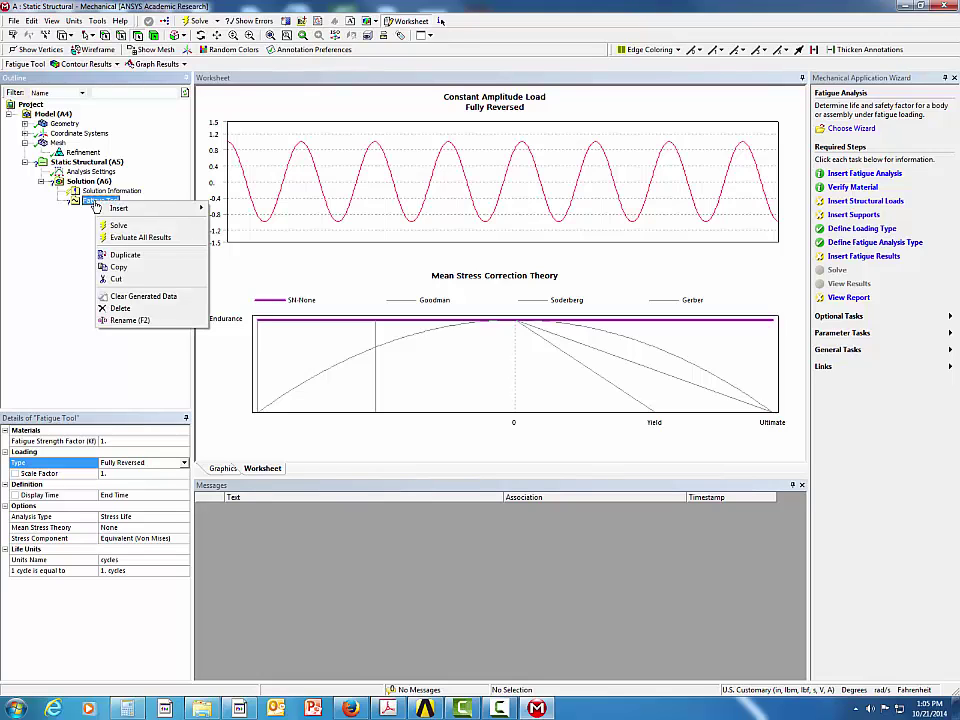
pyautogui.moveTo(172, 213)
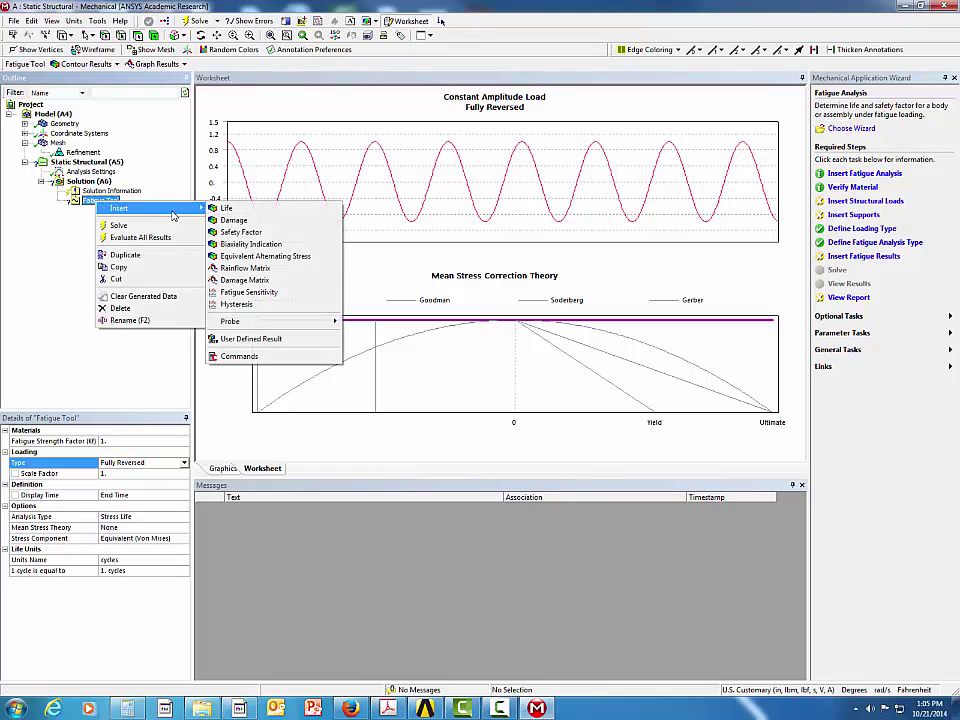
pyautogui.click(236, 211)
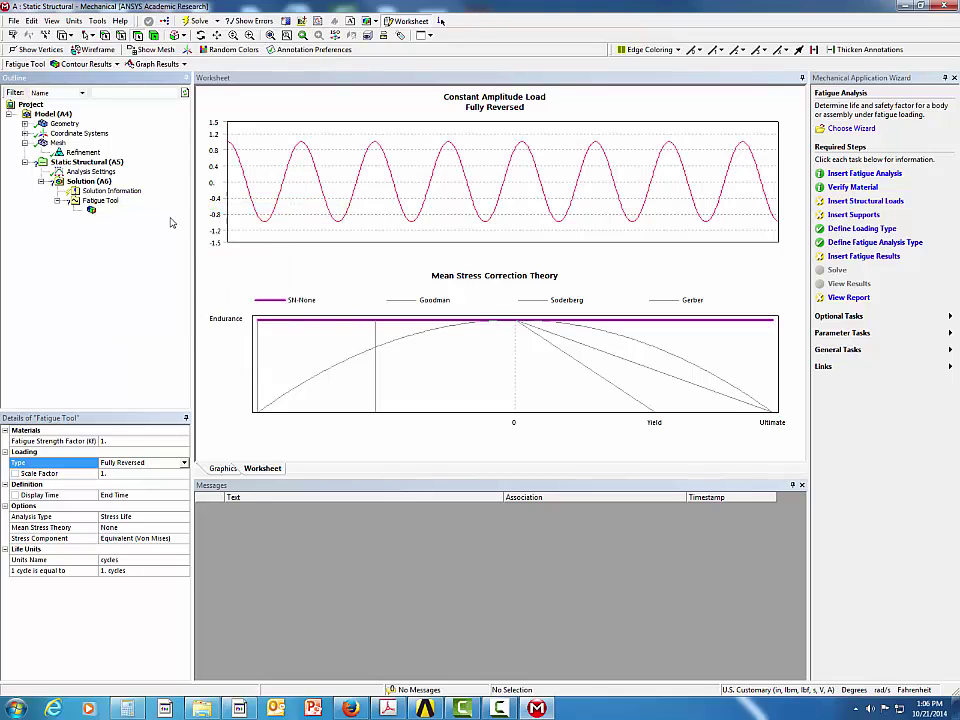
pyautogui.rightClick(102, 201)
pyautogui.moveTo(166, 212)
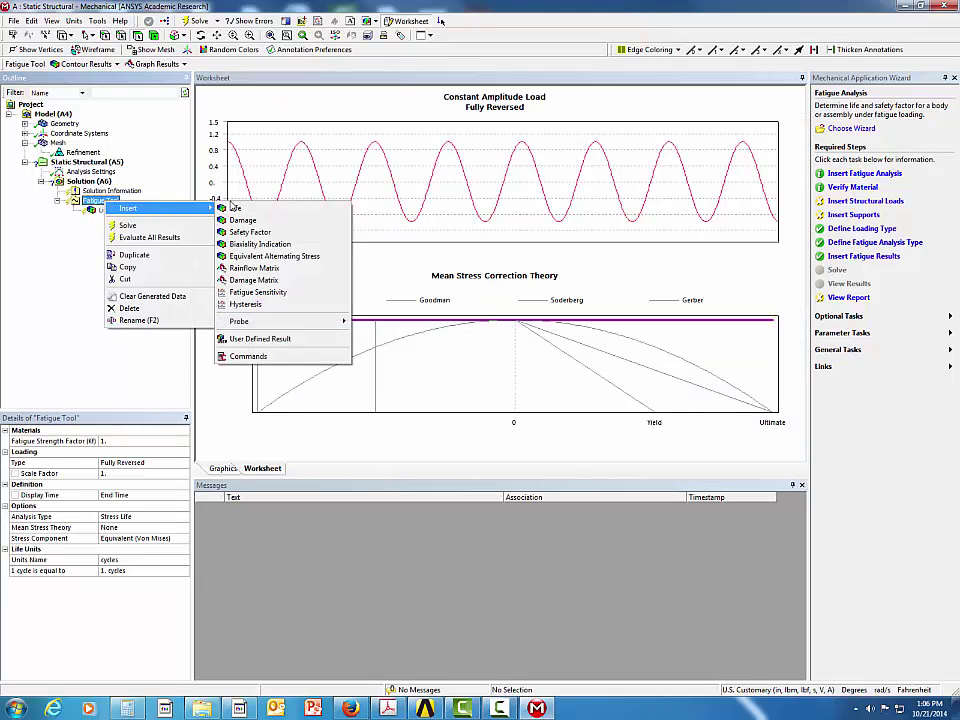
pyautogui.click(245, 234)
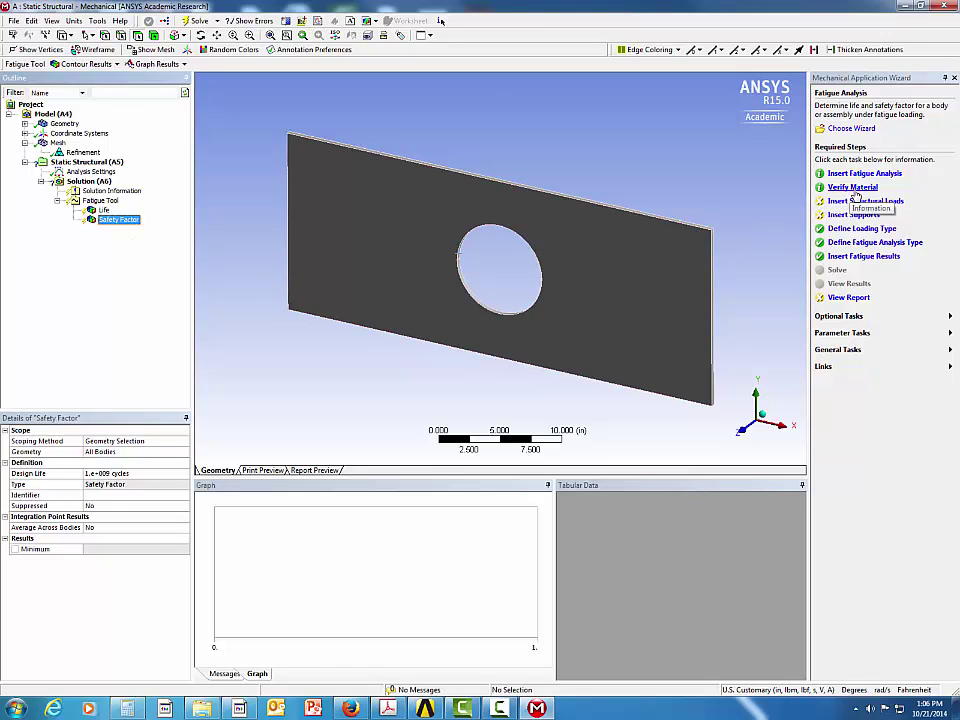
pyautogui.click(855, 192)
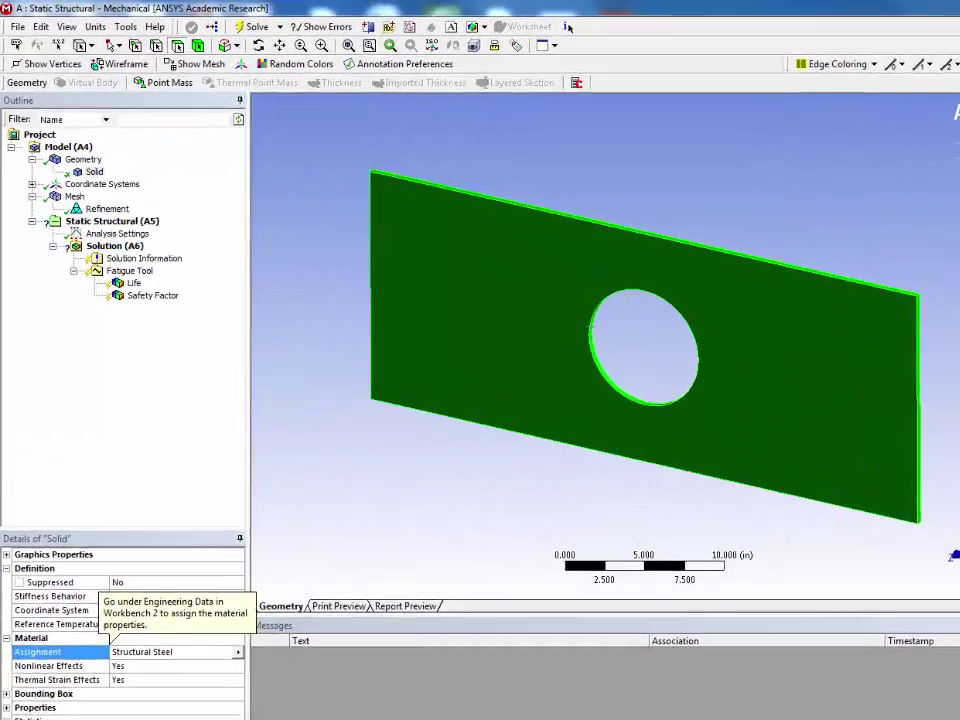
# Insert a Force load scoped to the plate's narrow end face on the +X side.
pyautogui.click(869, 202)
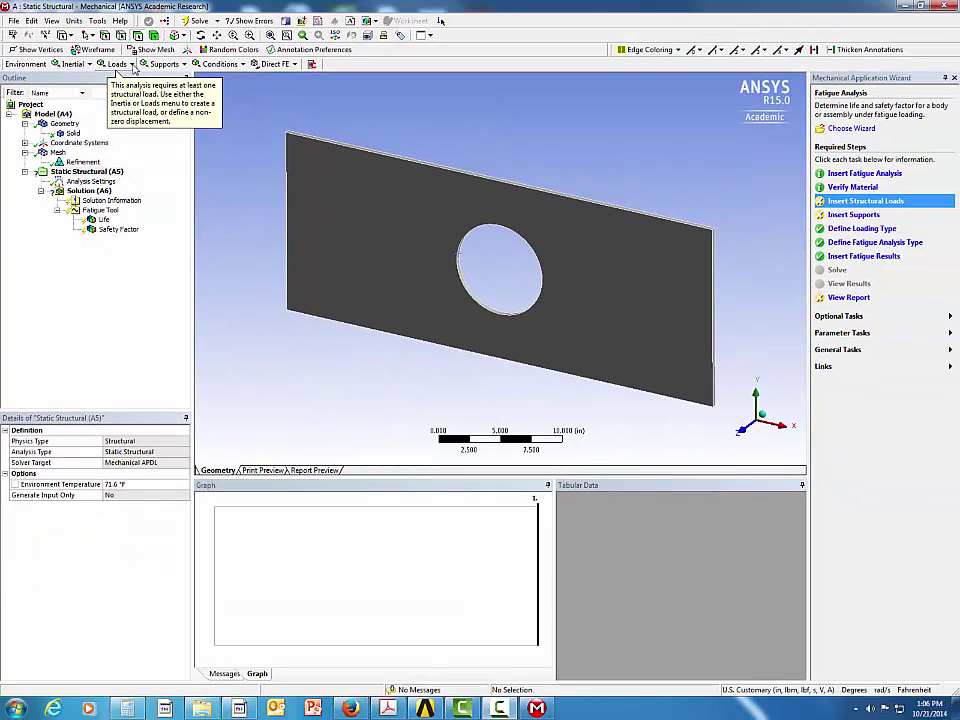
pyautogui.click(207, 103)
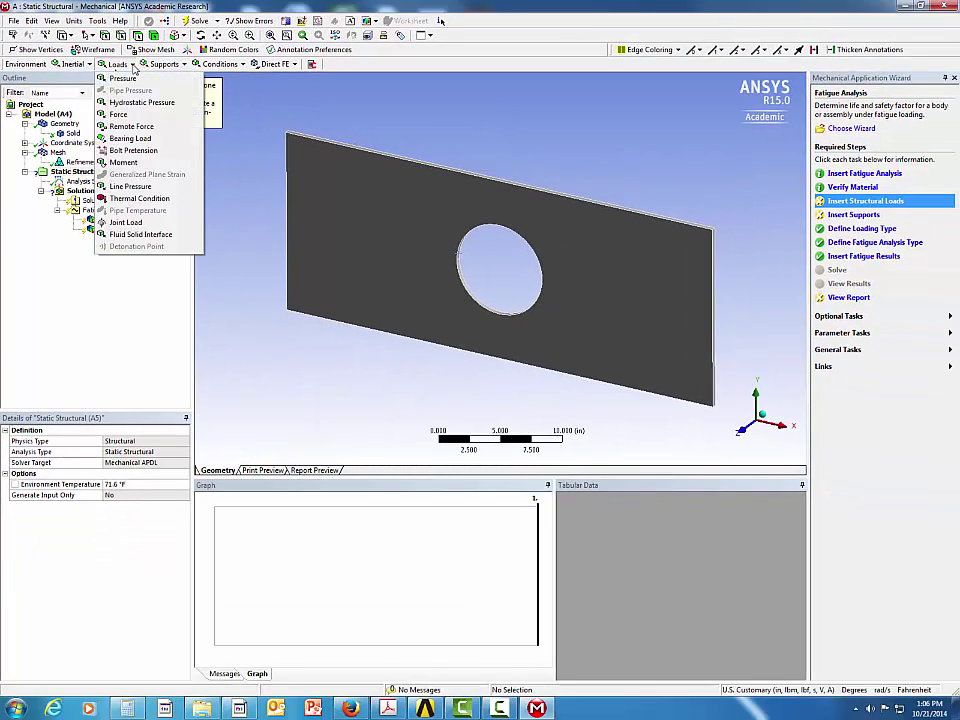
pyautogui.click(135, 117)
pyautogui.moveTo(736, 359); pyautogui.dragTo(679, 325, button='middle')
pyautogui.click(679, 325)
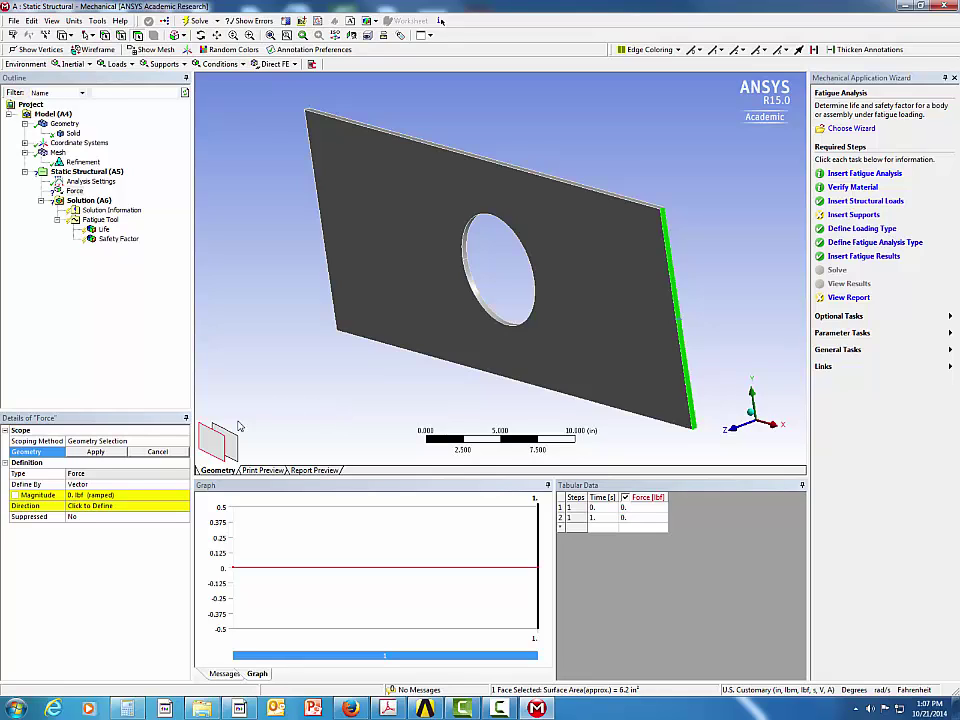
pyautogui.click(95, 452)
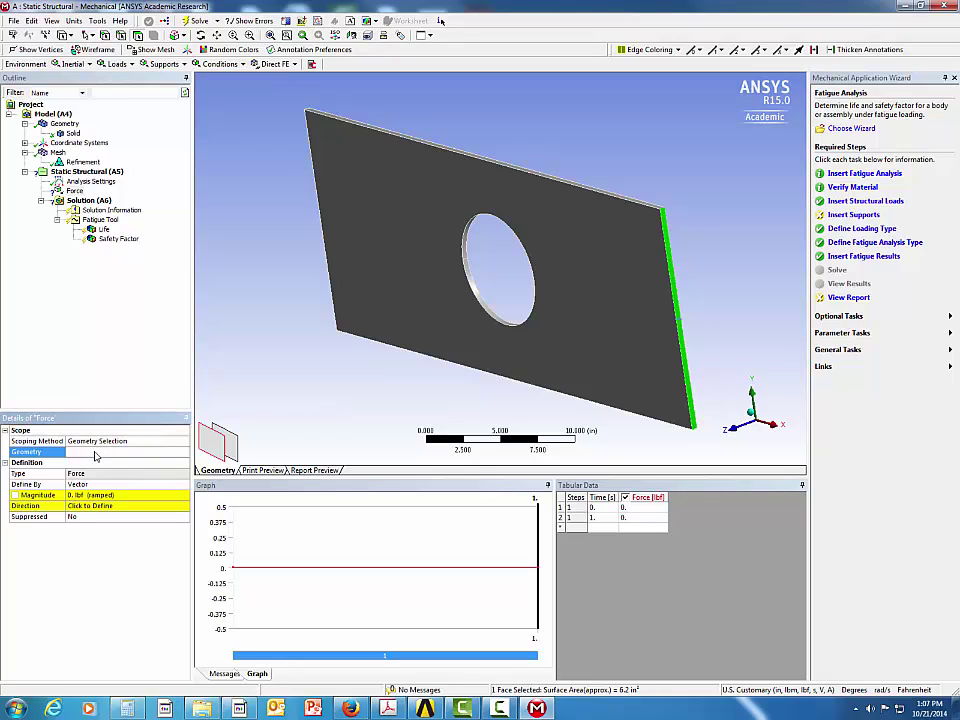
# Switch the units to Metric (mm, kg, N, s, mV, mA) and set the force's magnitude to 100000 N.
pyautogui.click(74, 21)
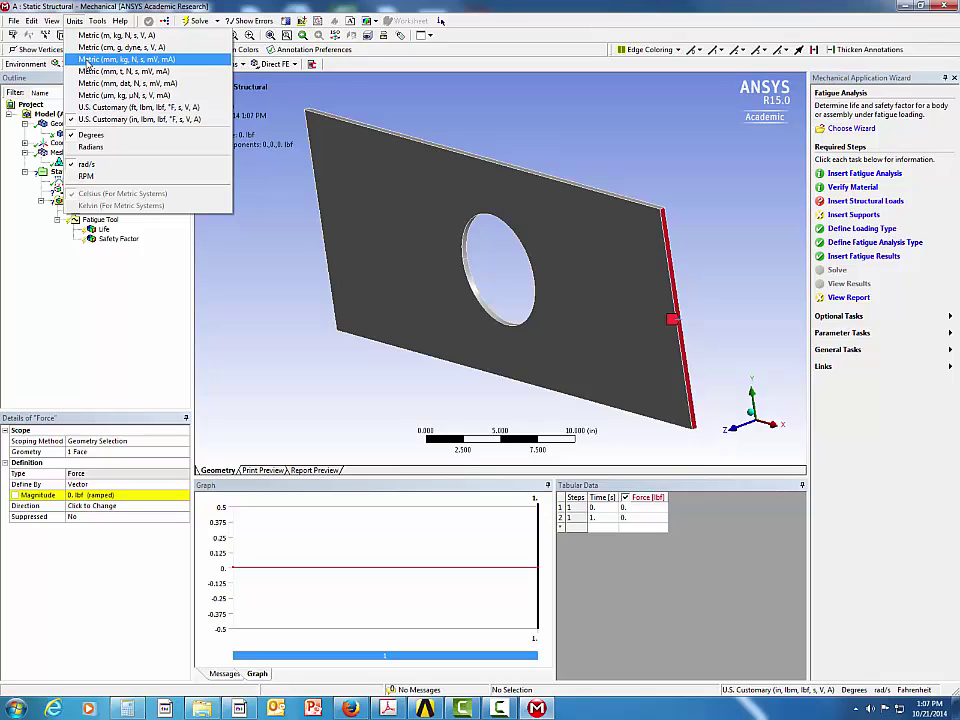
pyautogui.click(88, 62)
pyautogui.click(120, 495)
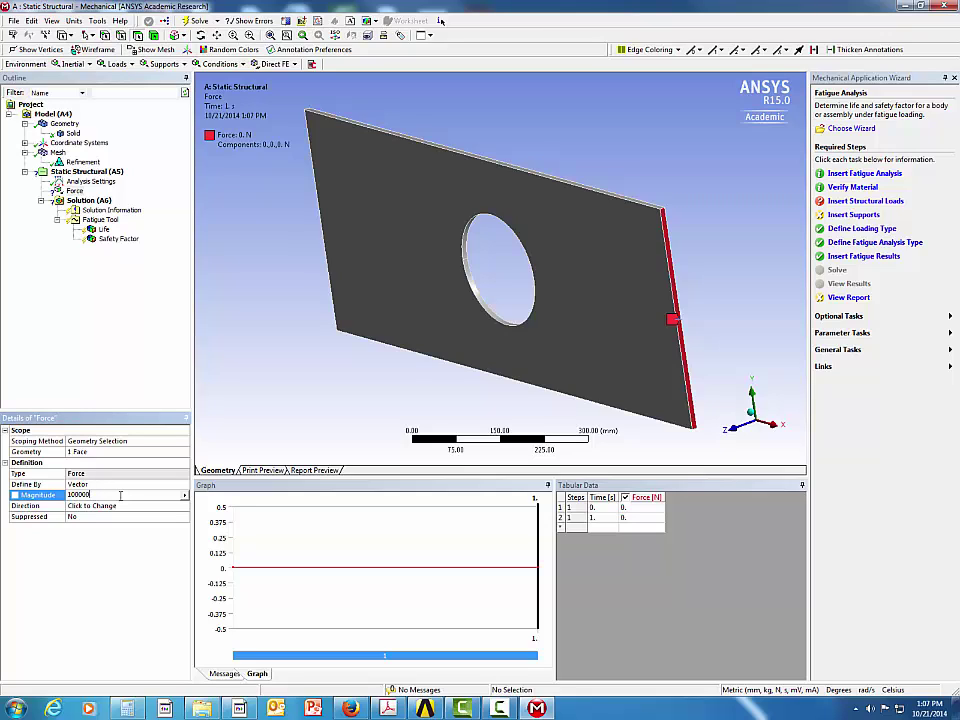
pyautogui.write('100000')
pyautogui.press('Return')
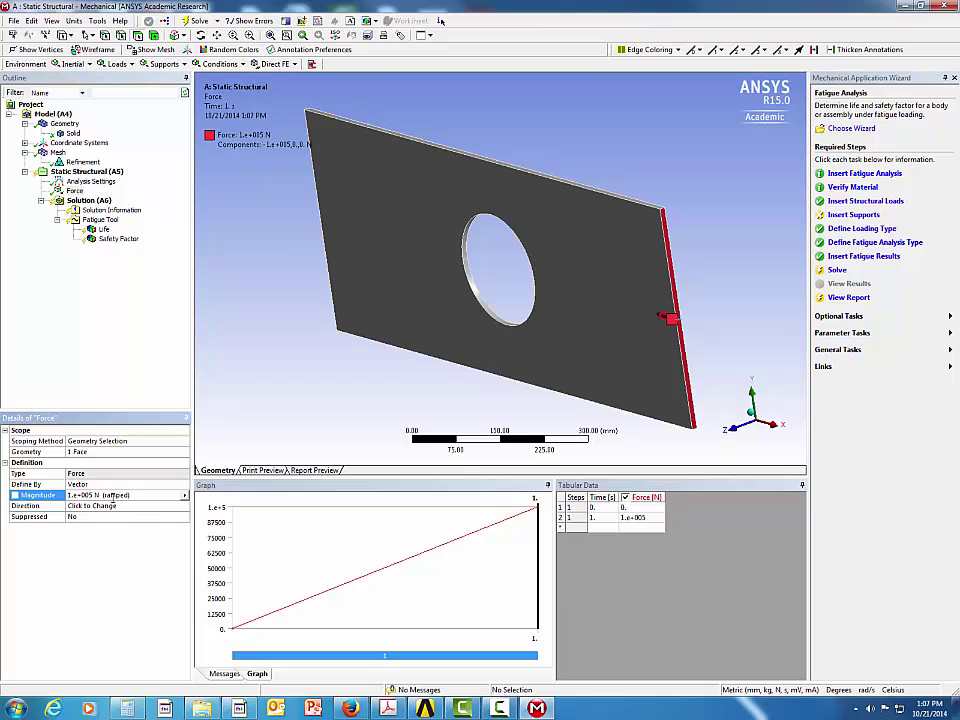
# Reverse the force's direction so it pulls outward from the plate along +X.
pyautogui.click(134, 507)
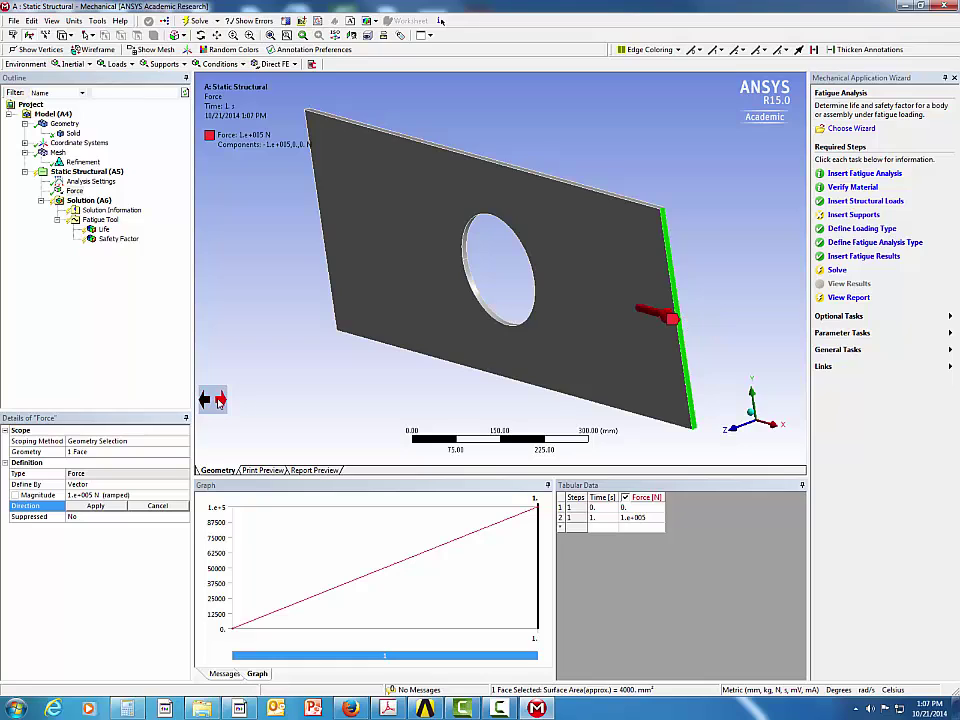
pyautogui.moveTo(480, 392); pyautogui.dragTo(574, 380, button='middle')
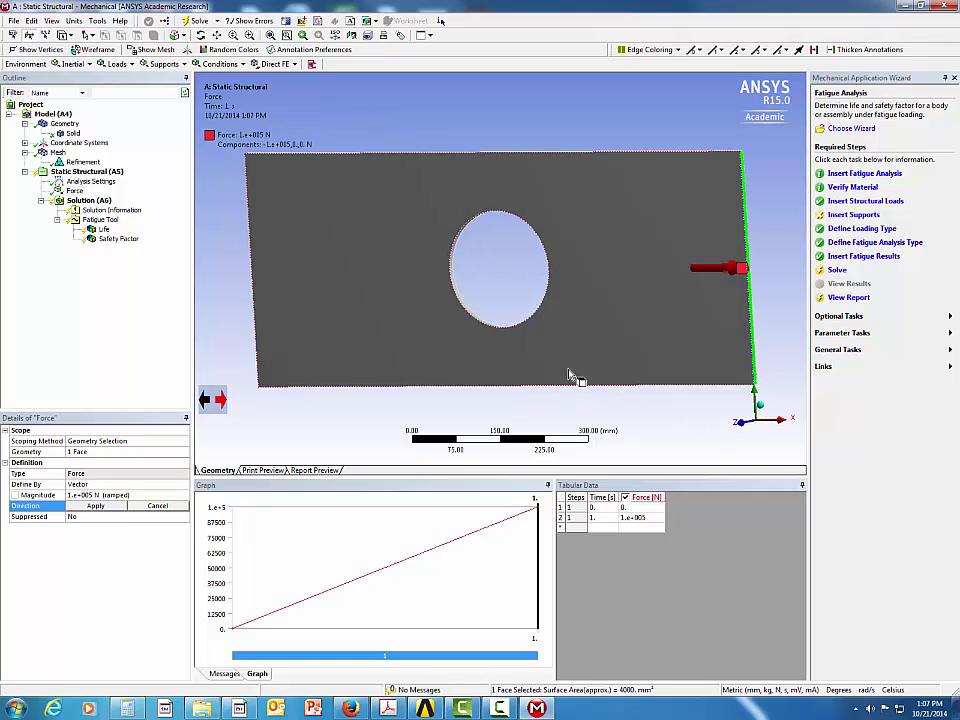
pyautogui.click(96, 507)
pyautogui.moveTo(321, 343); pyautogui.dragTo(356, 332, button='middle')
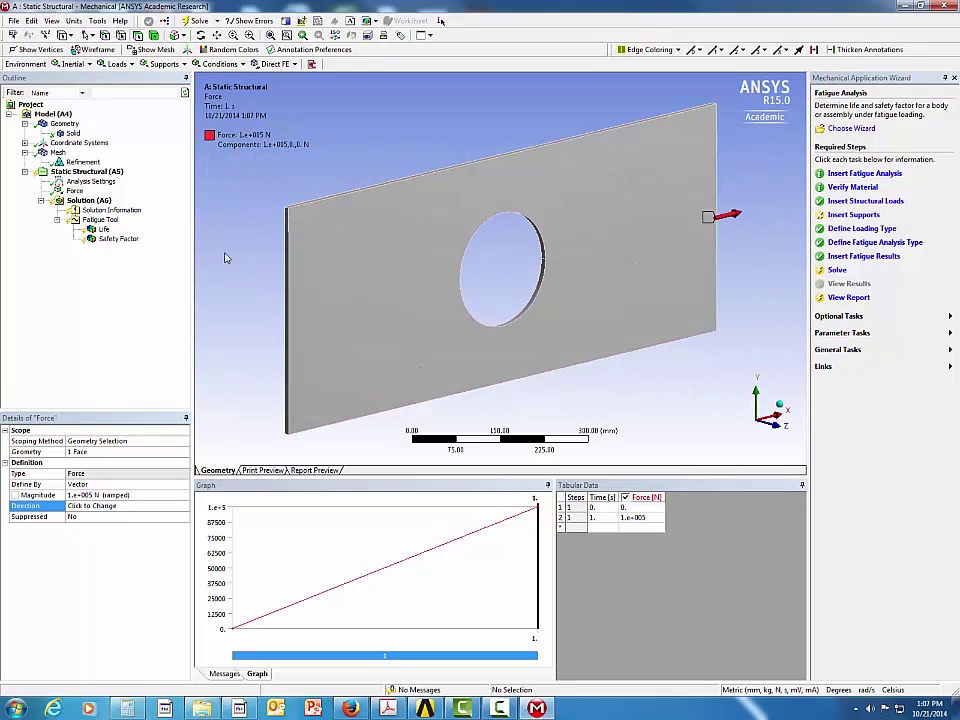
# Insert a second Force load scoped to the opposite narrow end face on the -X side.
pyautogui.click(128, 66)
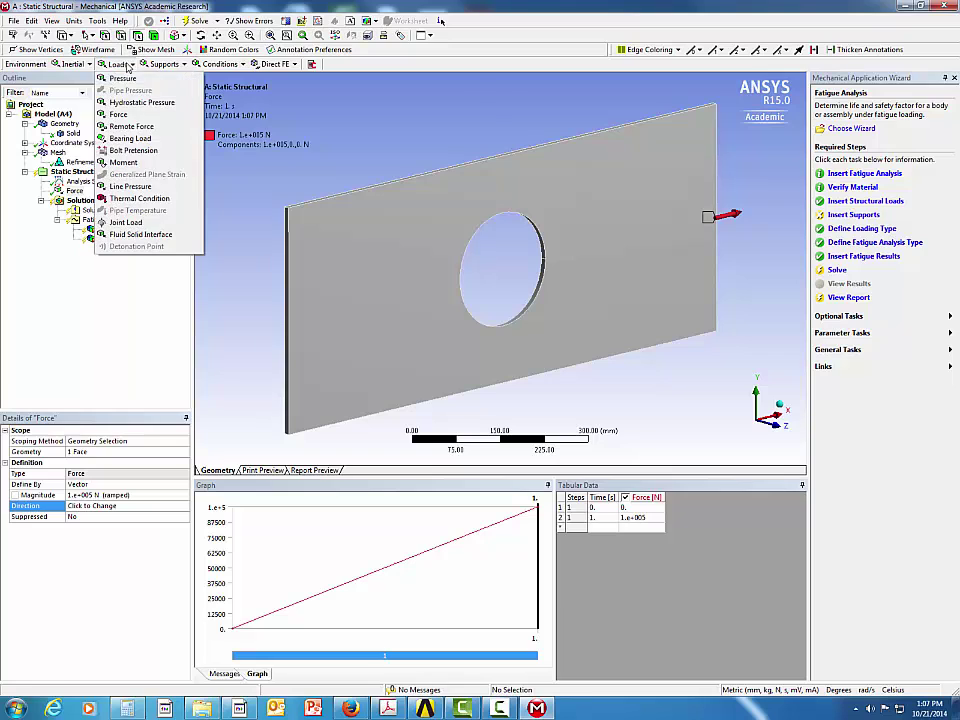
pyautogui.click(126, 114)
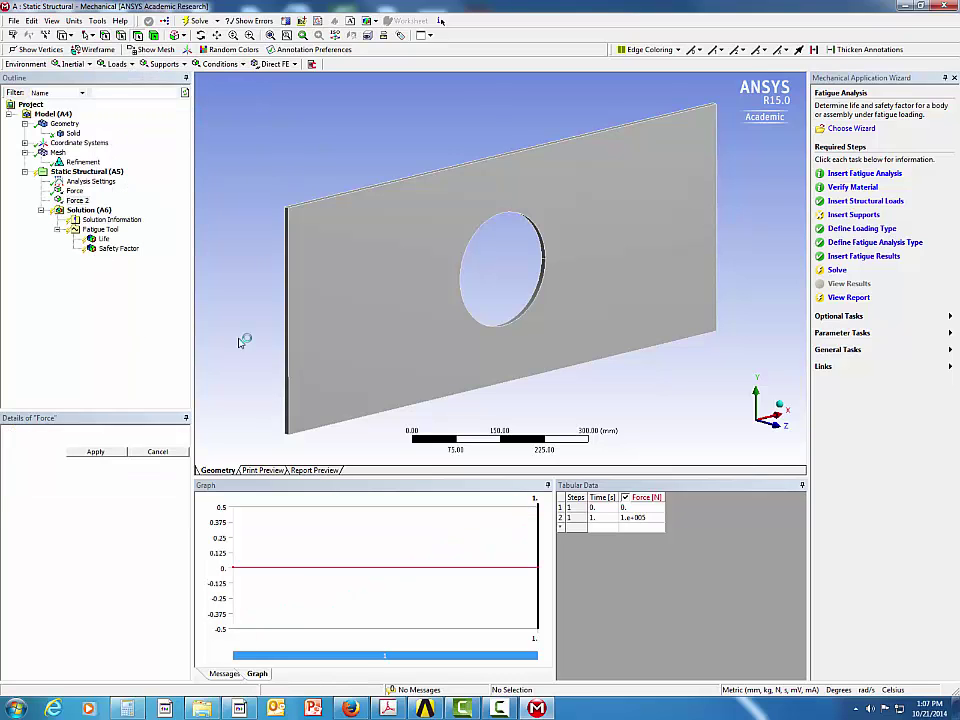
pyautogui.click(288, 340)
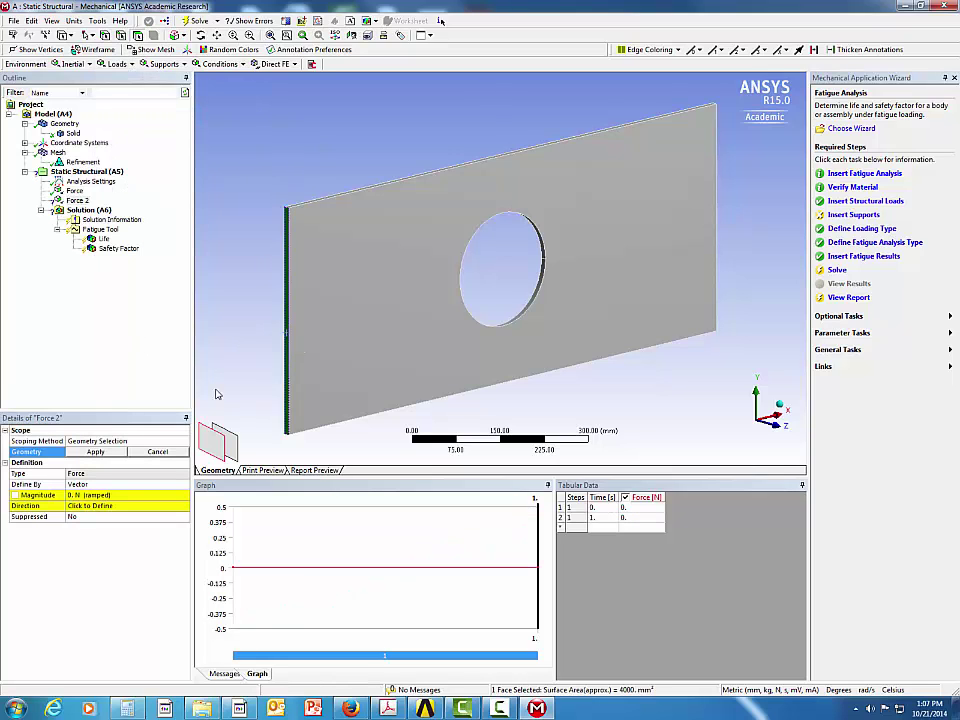
pyautogui.click(96, 452)
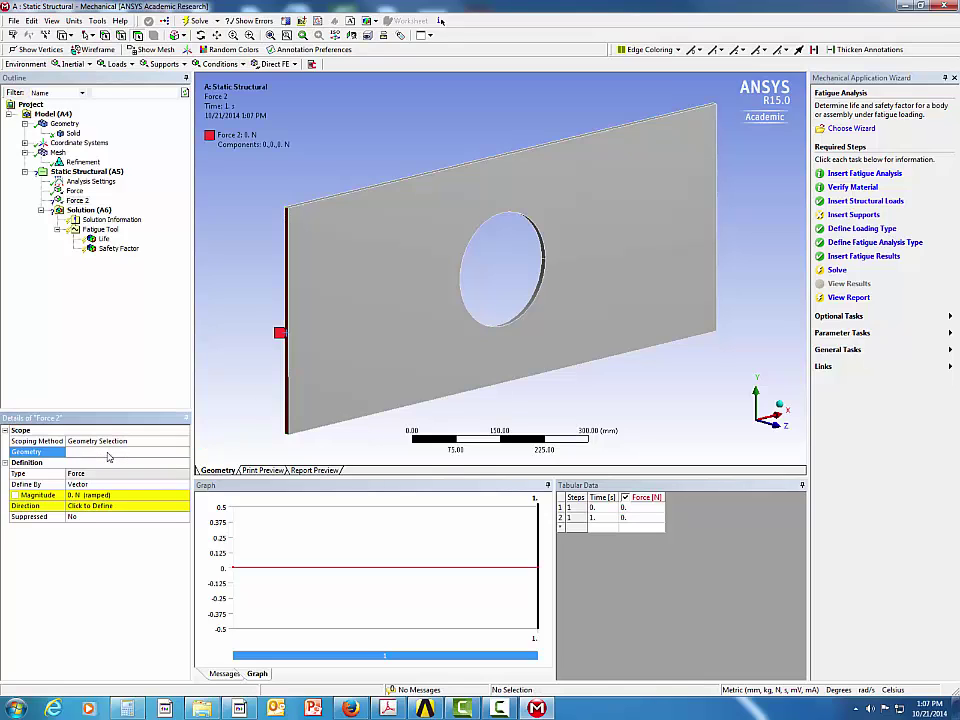
# Set the second force's magnitude to 100000 N and reverse its direction to pull outward along -X.
pyautogui.click(129, 494)
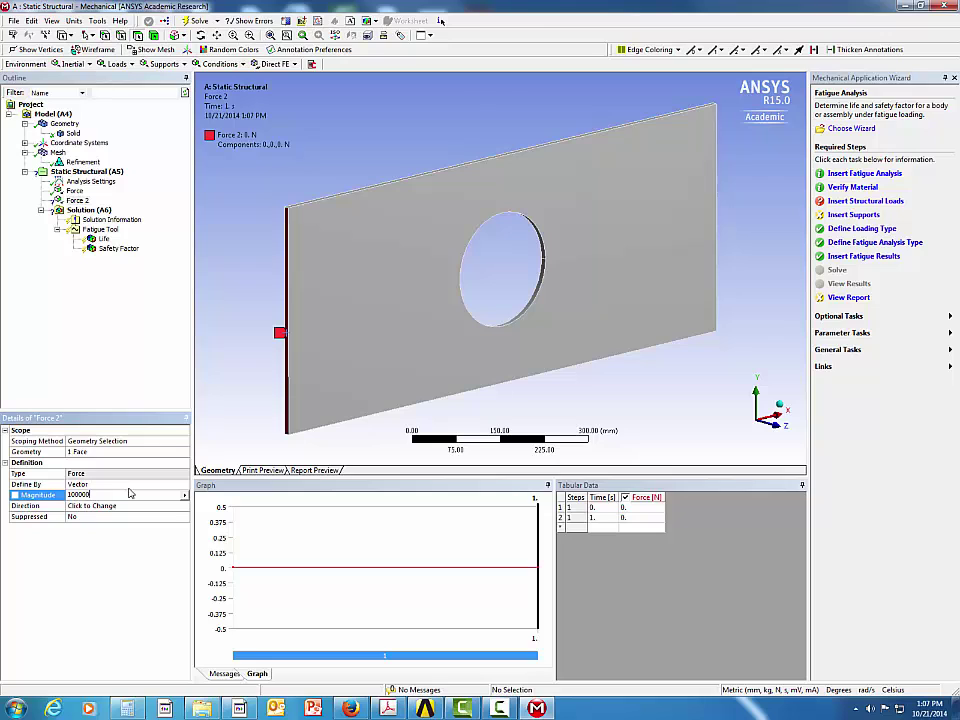
pyautogui.press('Return')
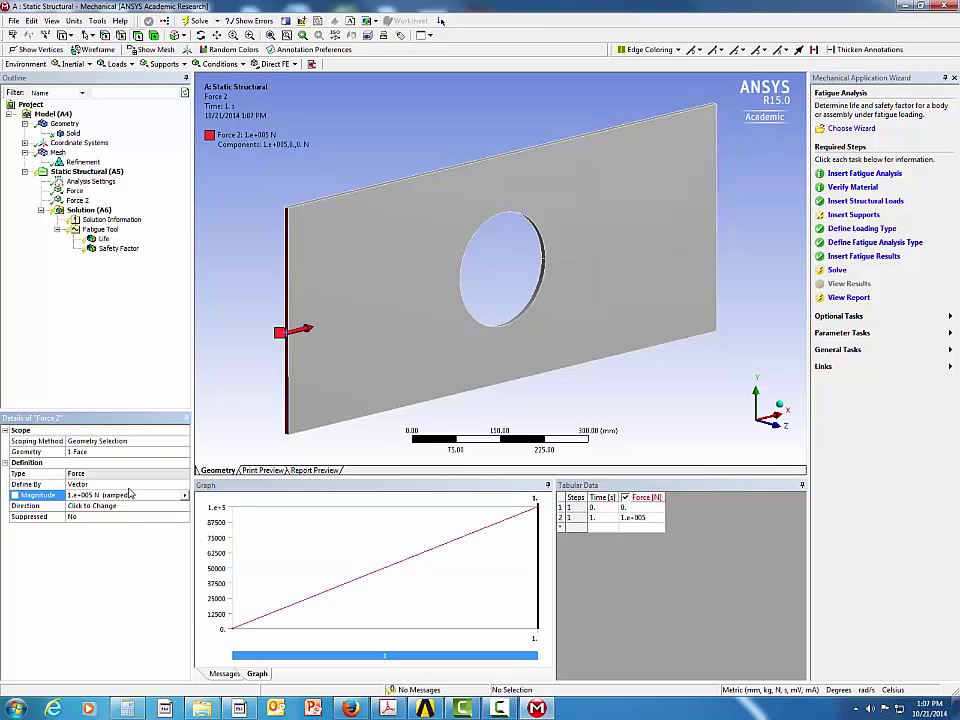
pyautogui.click(129, 506)
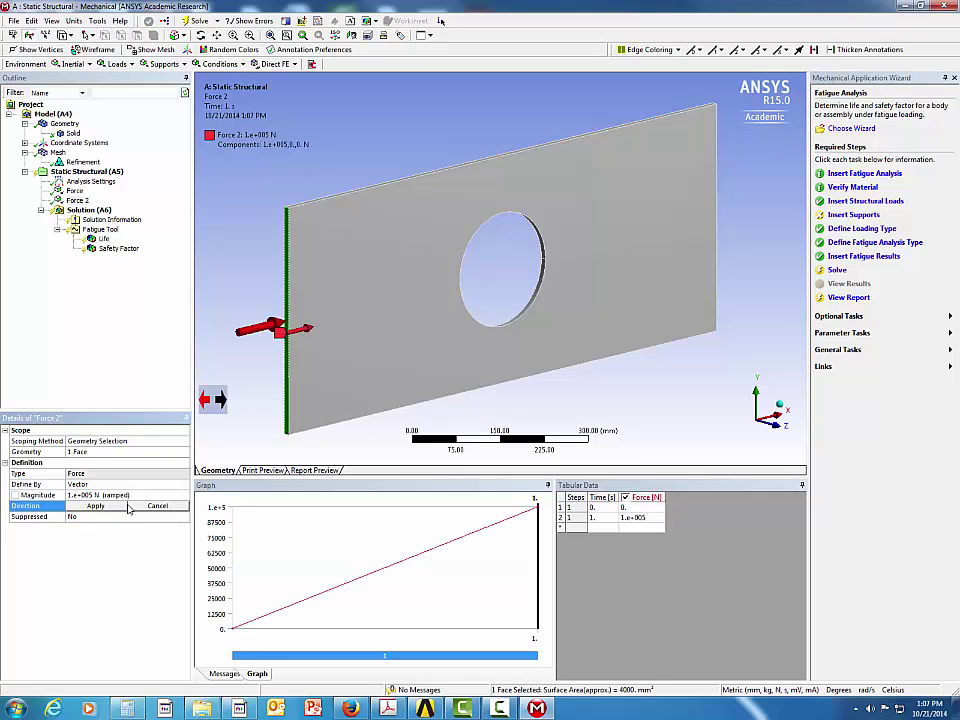
pyautogui.click(208, 402)
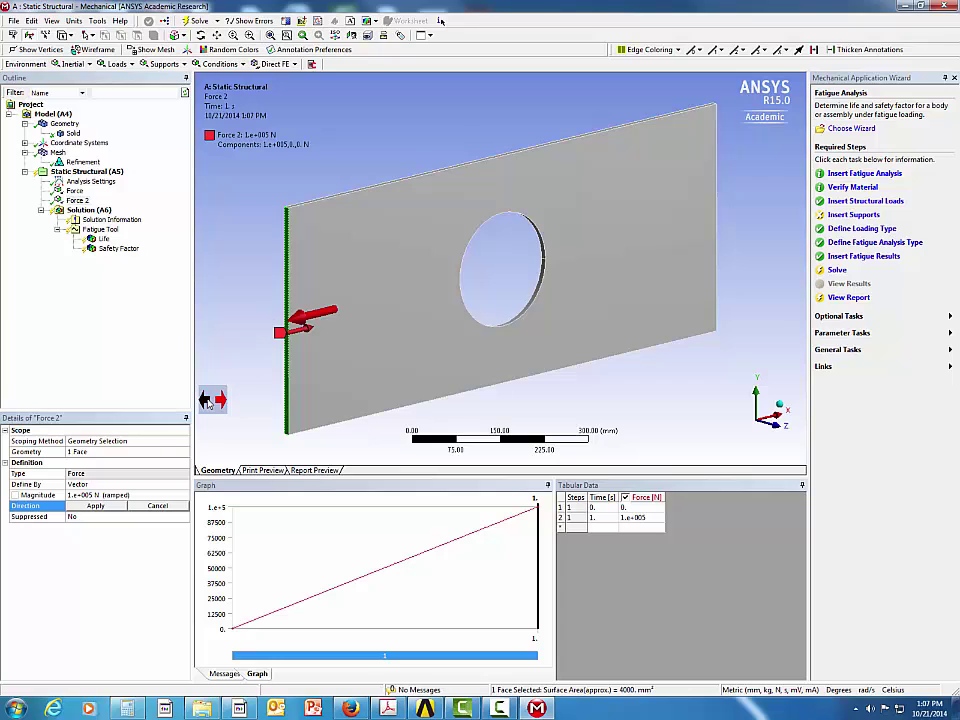
pyautogui.click(96, 506)
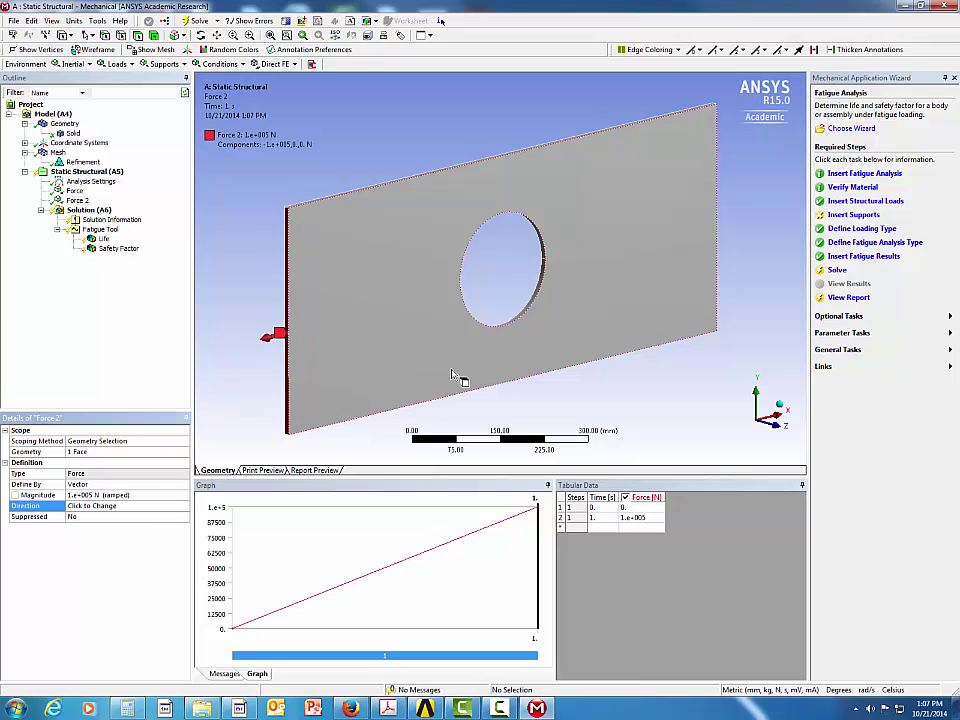
pyautogui.hotkey('ctrl', '1')
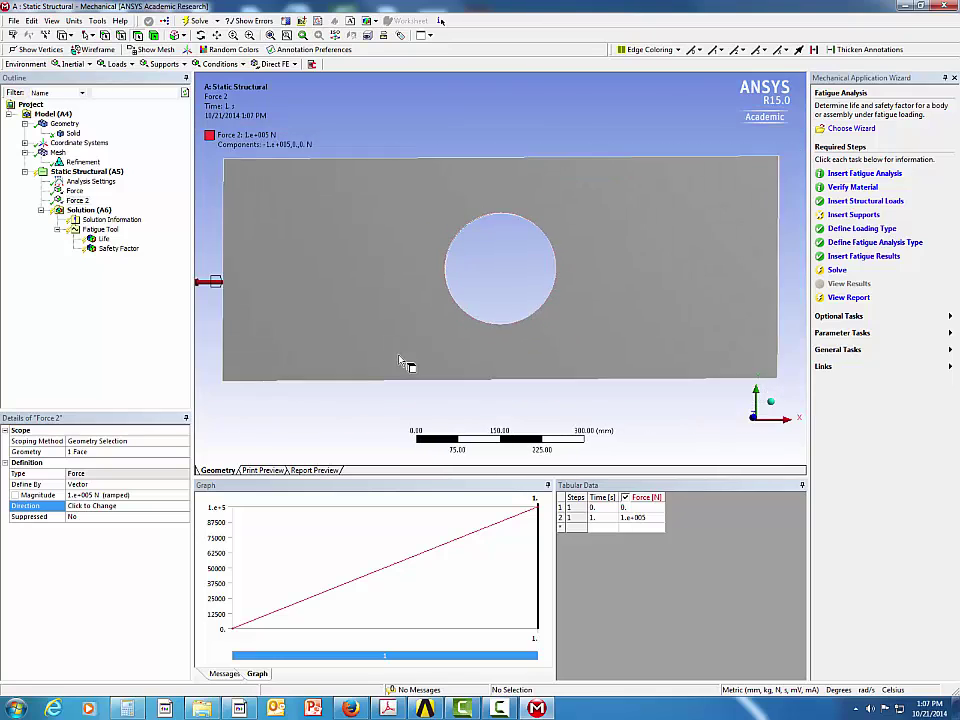
pyautogui.moveTo(566, 373)
pyautogui.mouseDown(button='middle')
pyautogui.moveTo(538, 378)
pyautogui.moveTo(561, 371)
pyautogui.moveTo(551, 371)
pyautogui.mouseUp(button='middle')
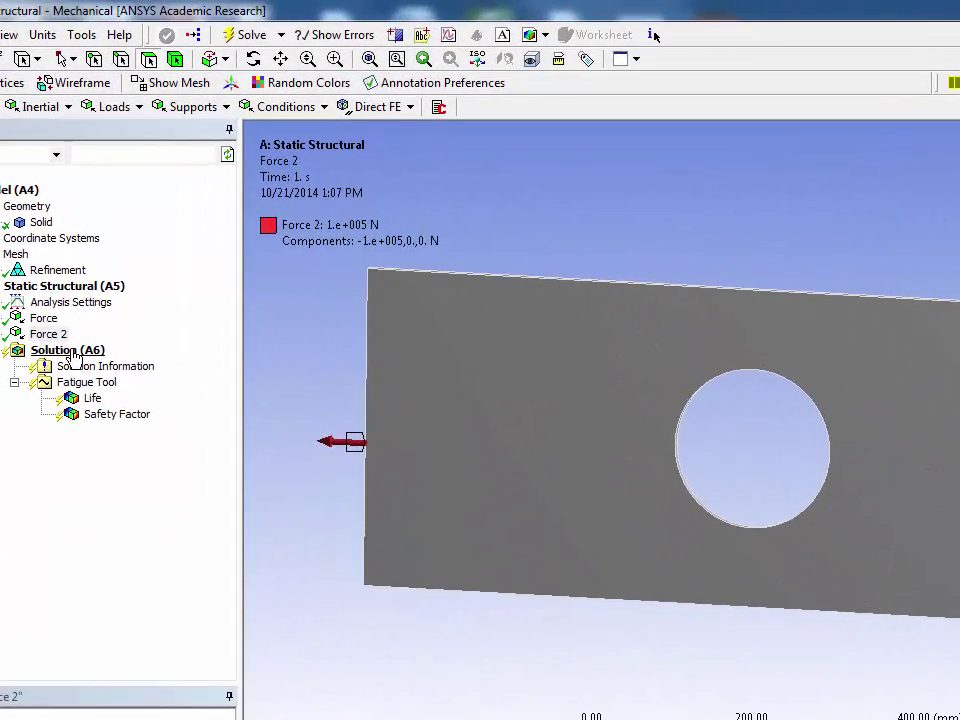
# Add Total Deformation and Equivalent (von-Mises) Stress results to the solution.
pyautogui.click(72, 350)
pyautogui.click(74, 108)
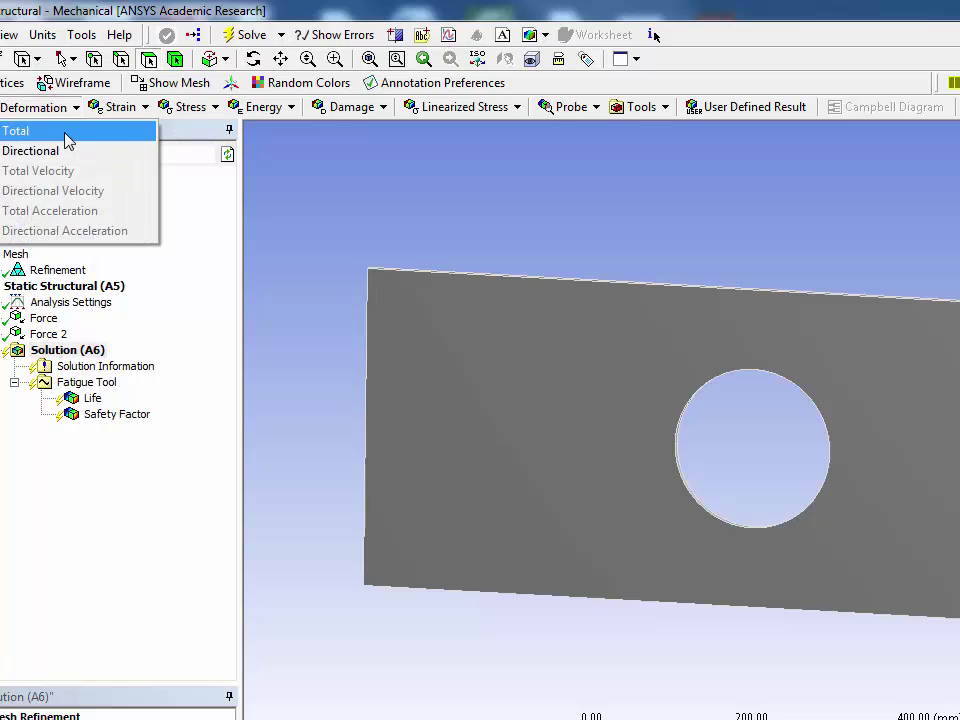
pyautogui.click(62, 131)
pyautogui.click(216, 108)
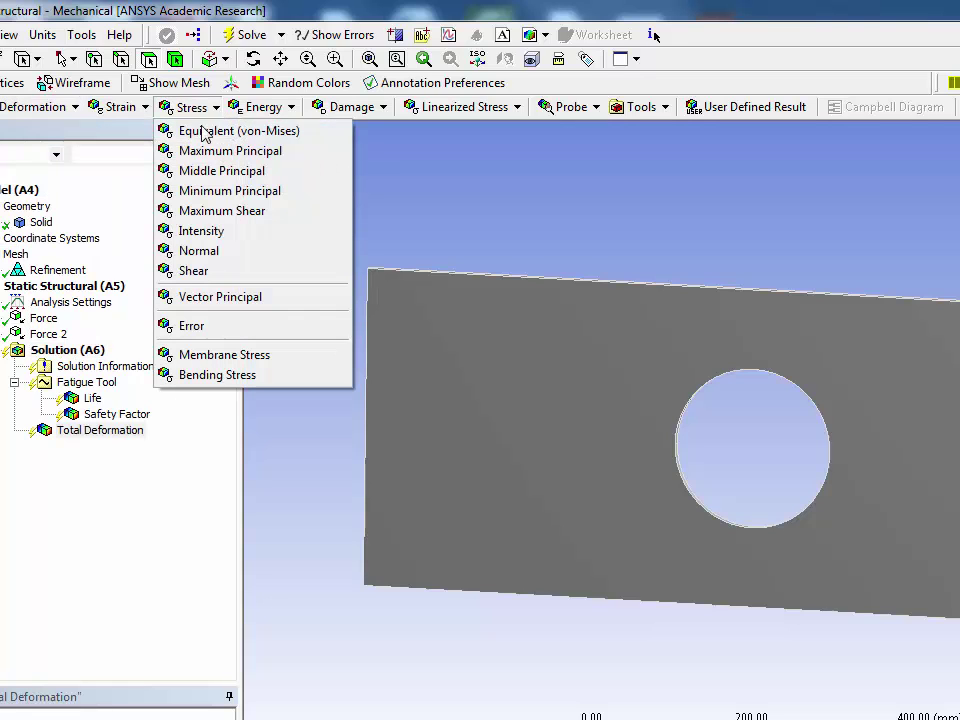
pyautogui.click(191, 133)
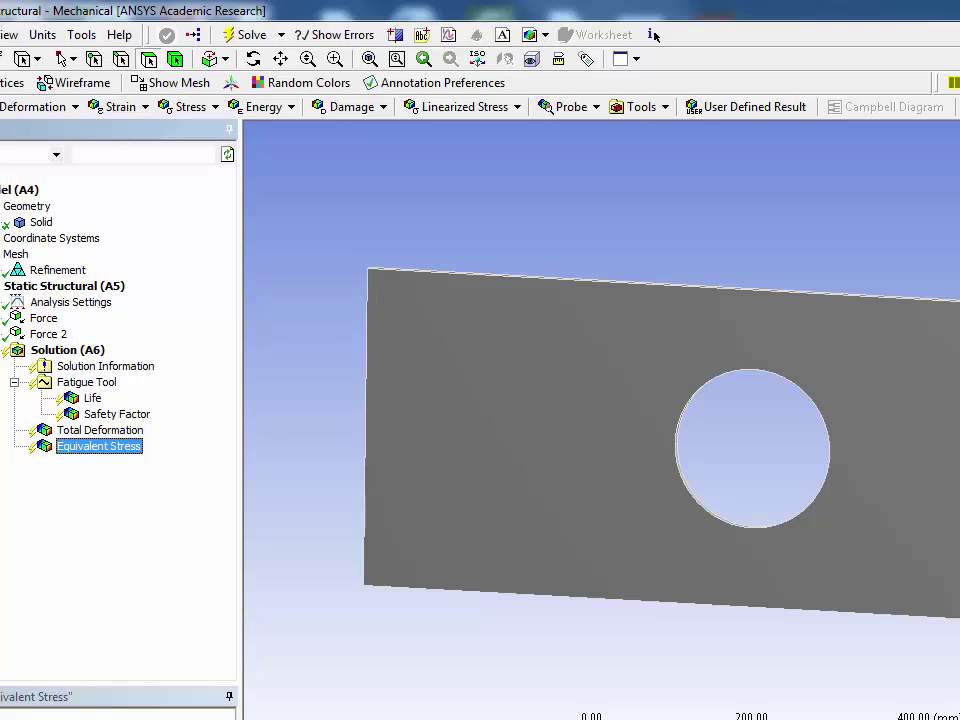
pyautogui.click(90, 569)
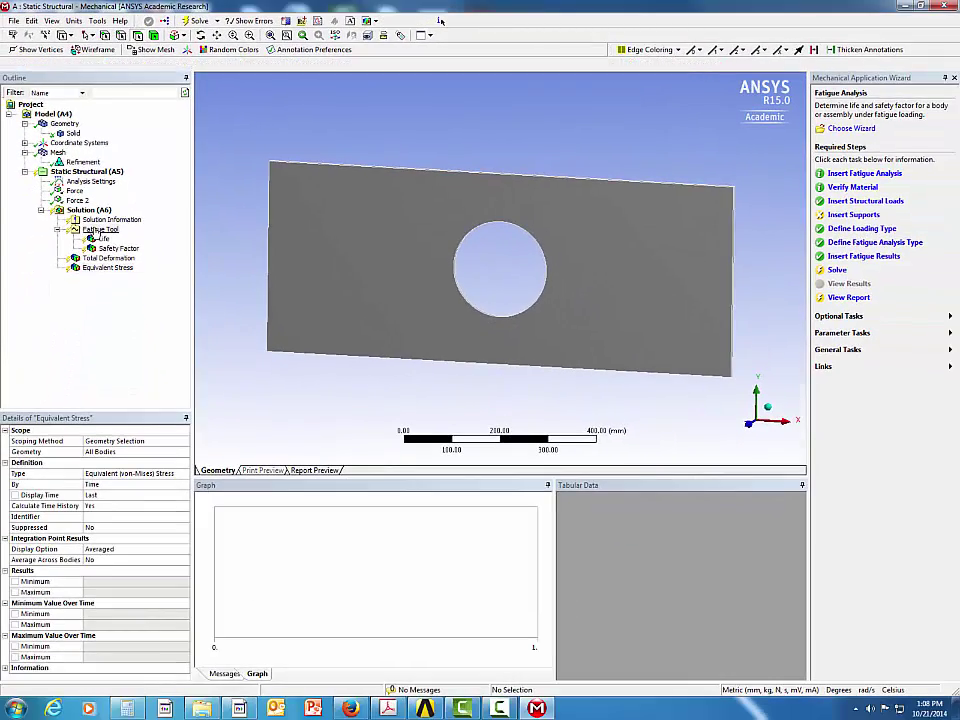
# Configure the Fatigue Tool with the Stress Life analysis type and the Goodman mean stress theory.
pyautogui.click(100, 230)
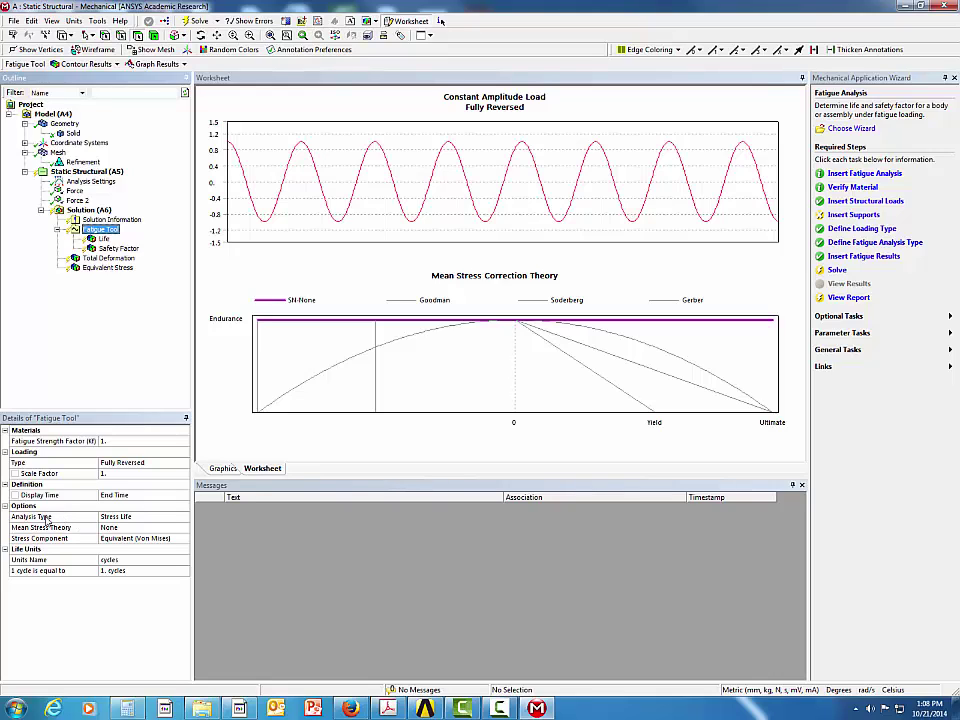
pyautogui.click(170, 517)
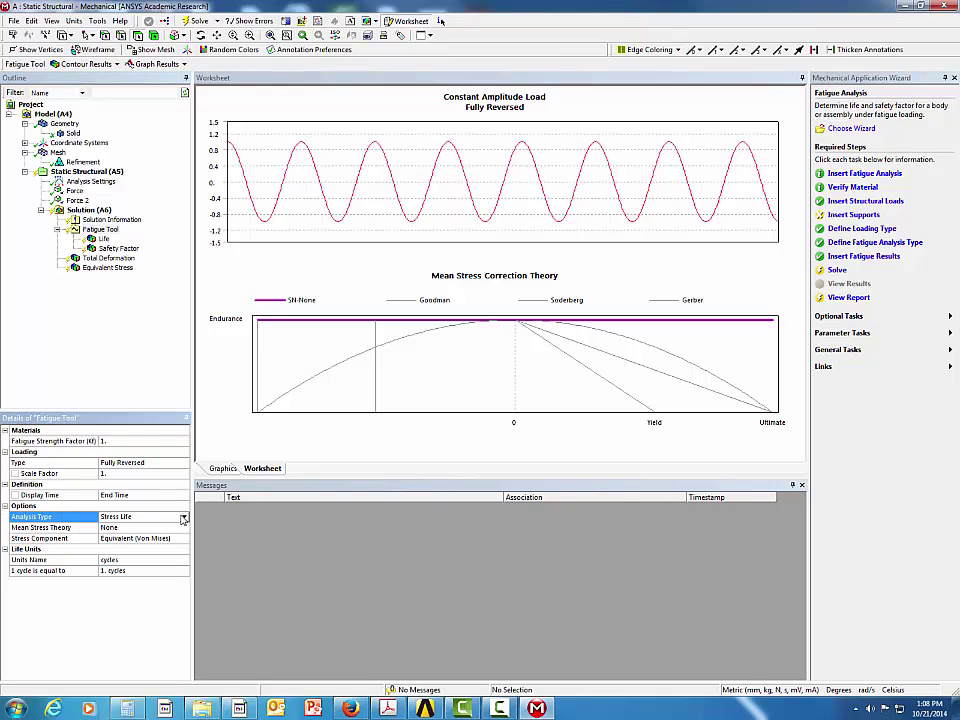
pyautogui.click(184, 518)
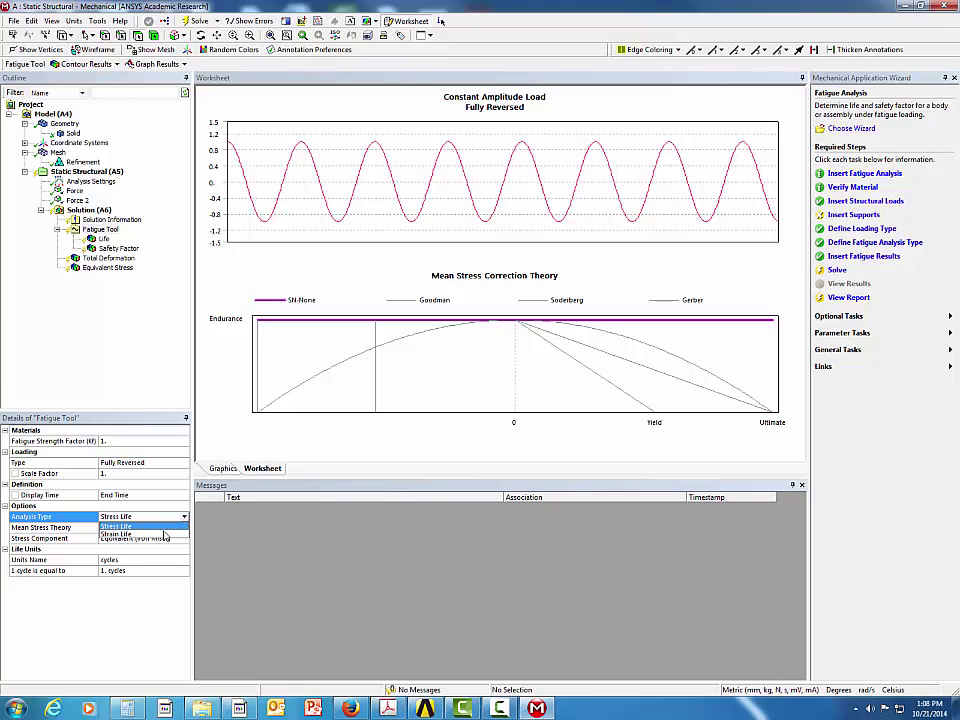
pyautogui.click(162, 527)
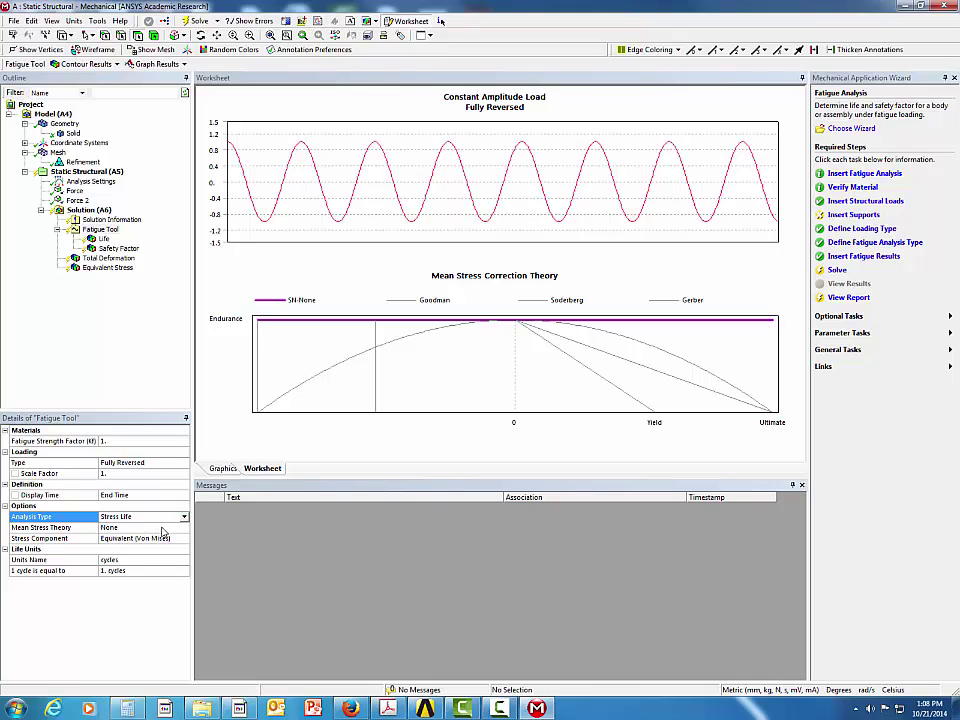
pyautogui.click(162, 529)
pyautogui.click(184, 528)
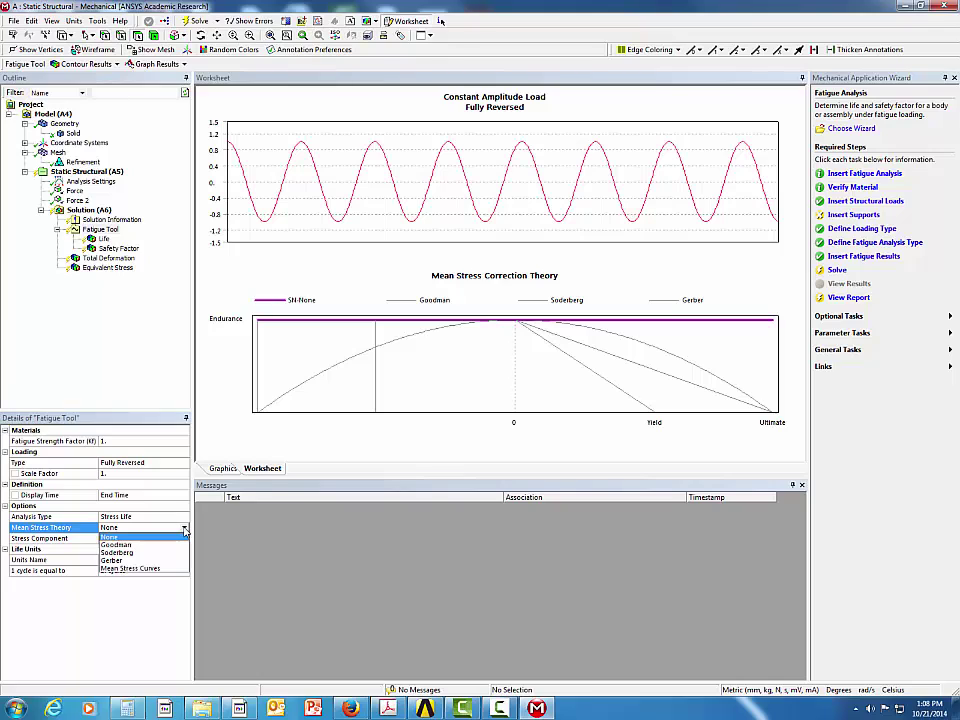
pyautogui.click(151, 546)
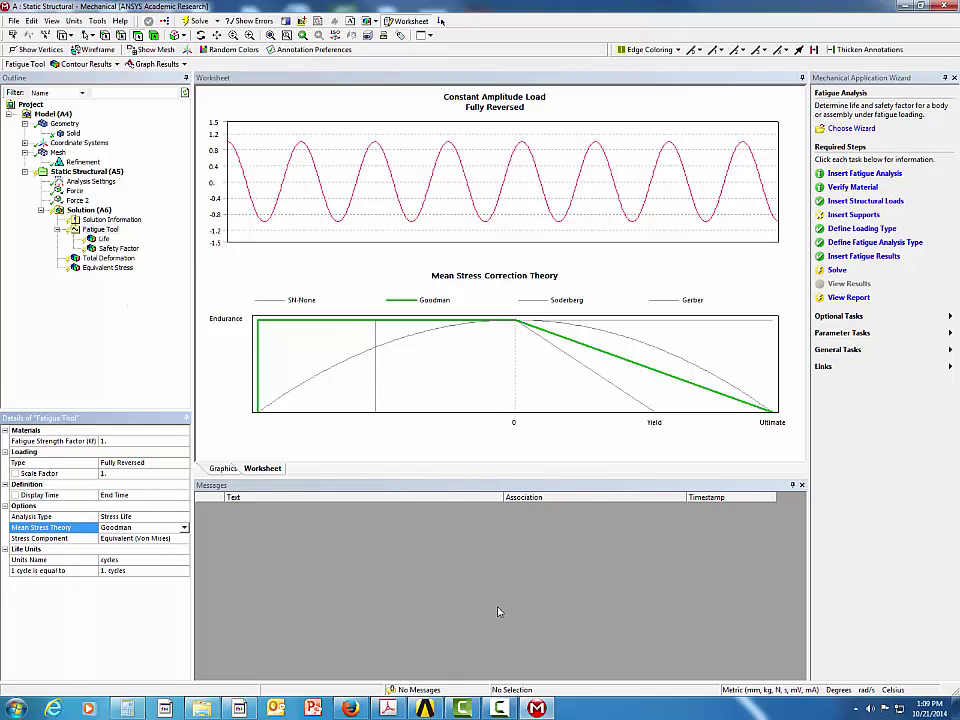
# Switch to Workbench, open the project's Engineering Data, and display Structural Steel's Alternating Stress Mean Stress data with its settings expanded.
pyautogui.click(425, 708)
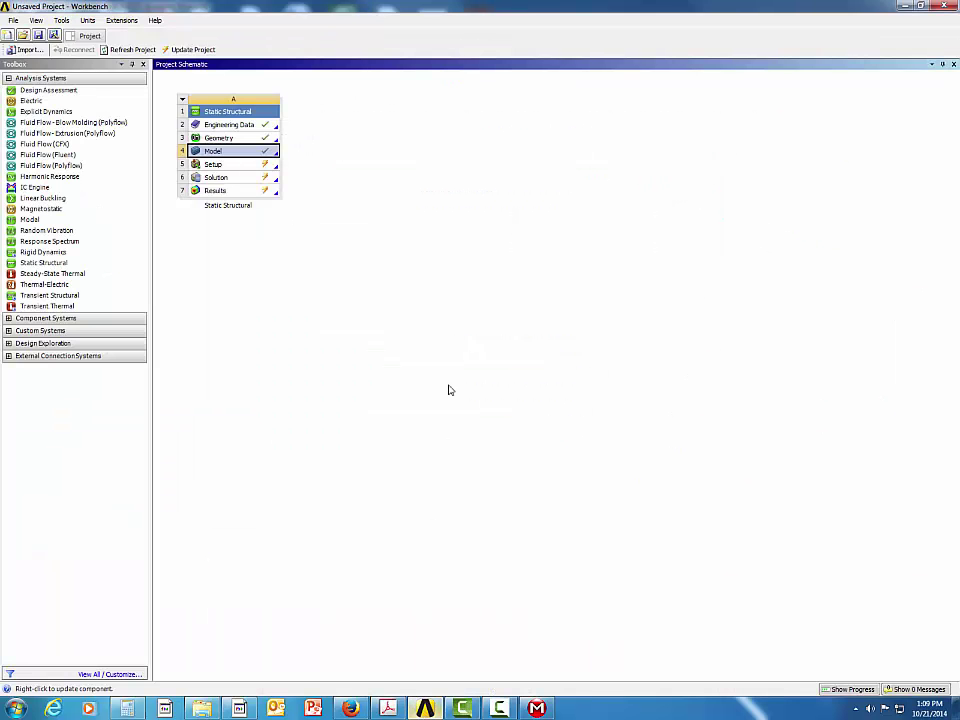
pyautogui.doubleClick(245, 125)
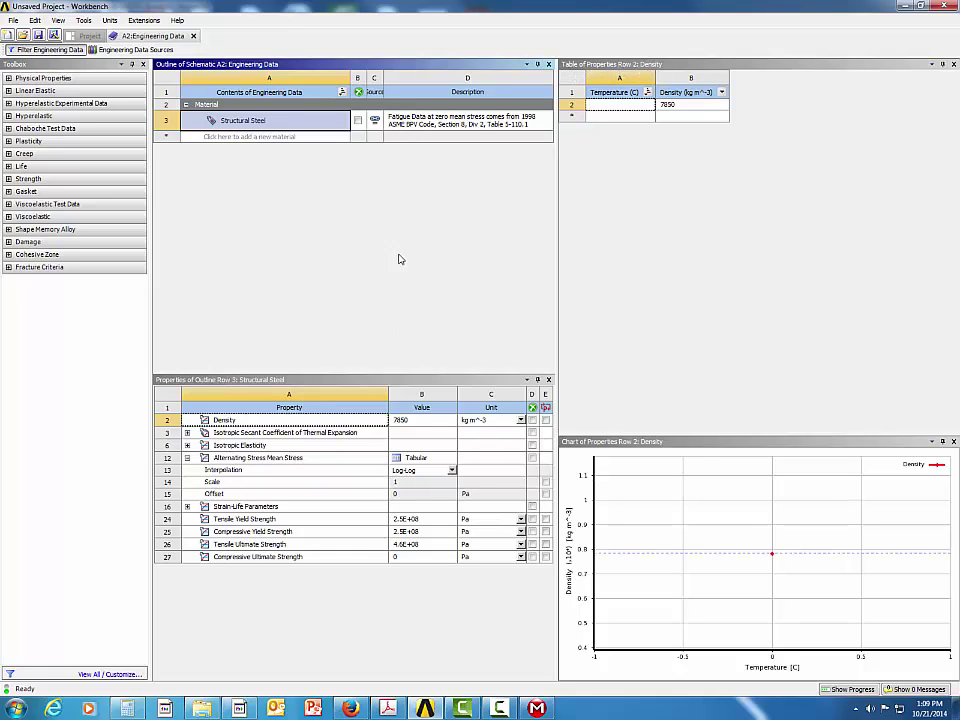
pyautogui.click(56, 22)
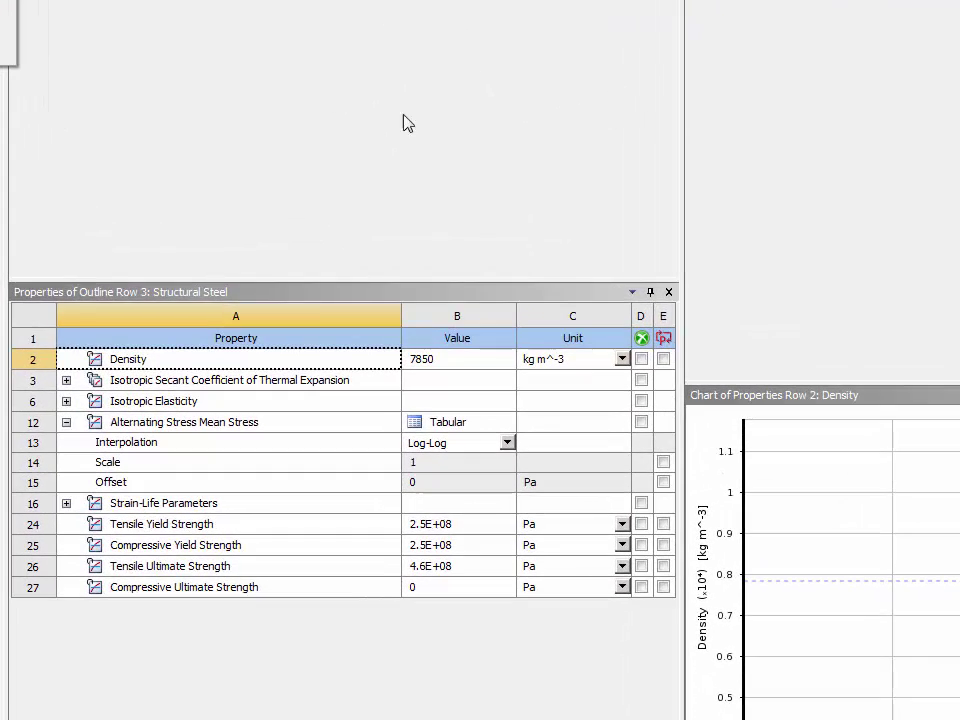
pyautogui.click(130, 72)
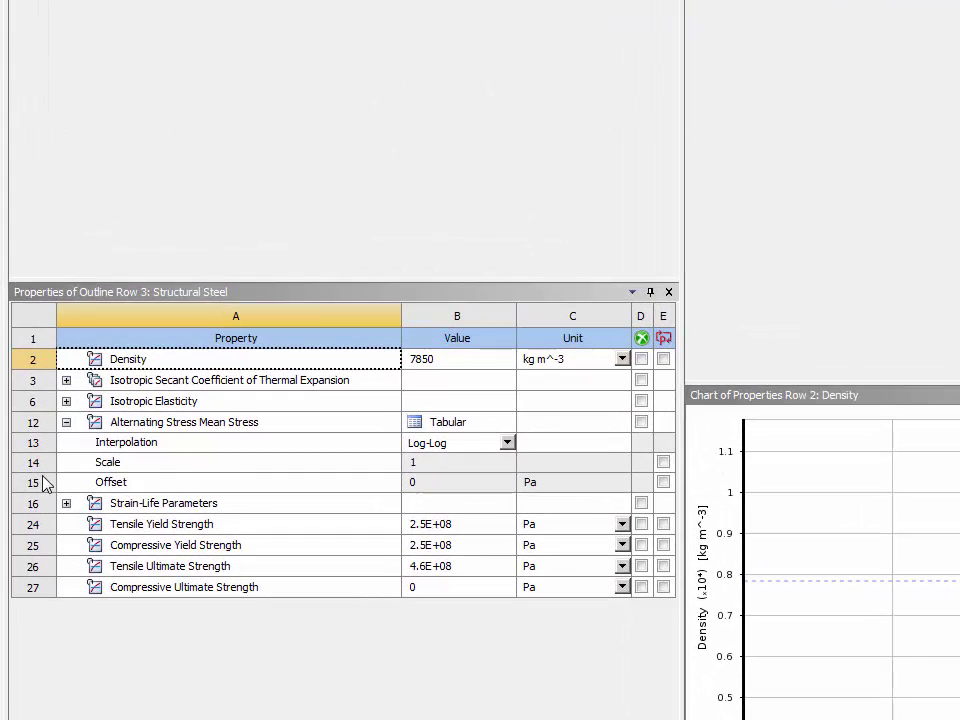
pyautogui.click(65, 423)
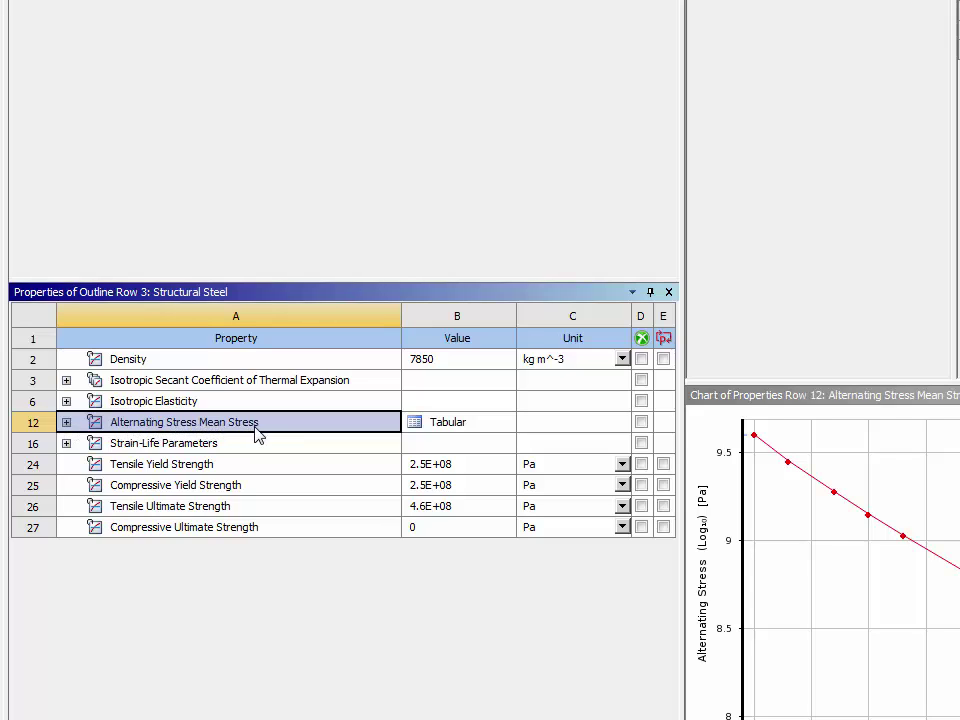
pyautogui.click(65, 423)
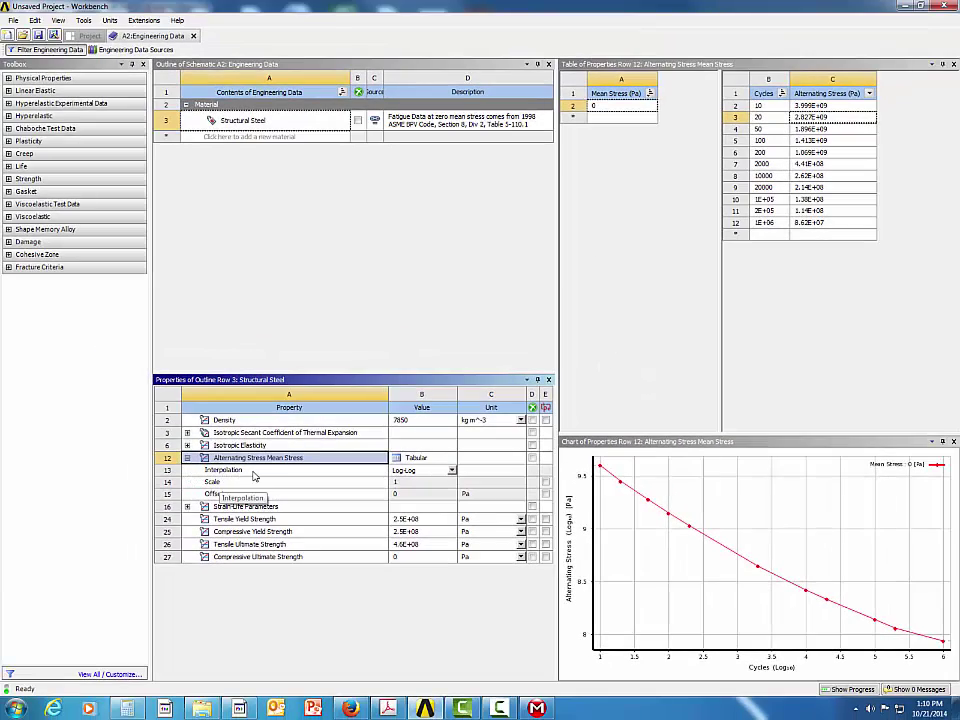
# Set the alternating stress curve's interpolation to Semi-Log and its stress unit to MPa, and inspect points along the curve.
pyautogui.click(452, 470)
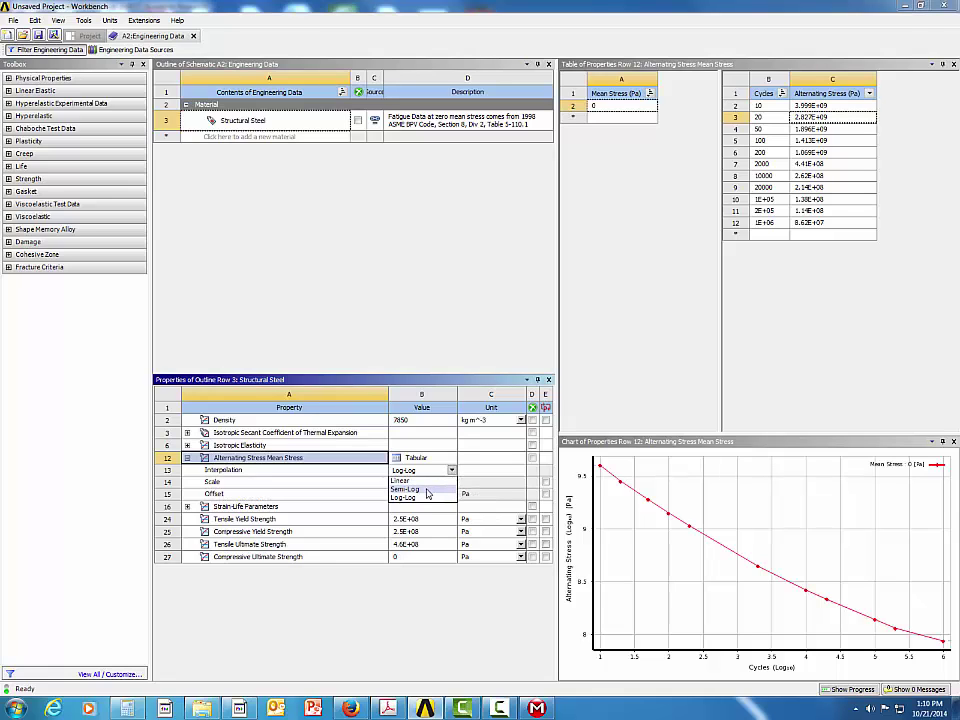
pyautogui.click(426, 489)
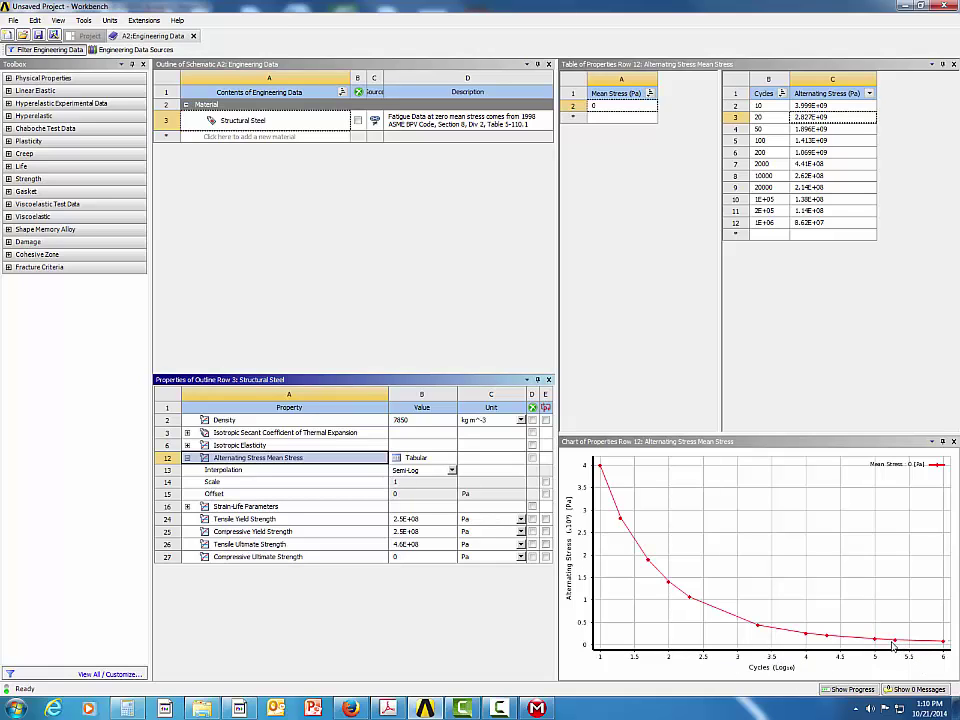
pyautogui.click(803, 223)
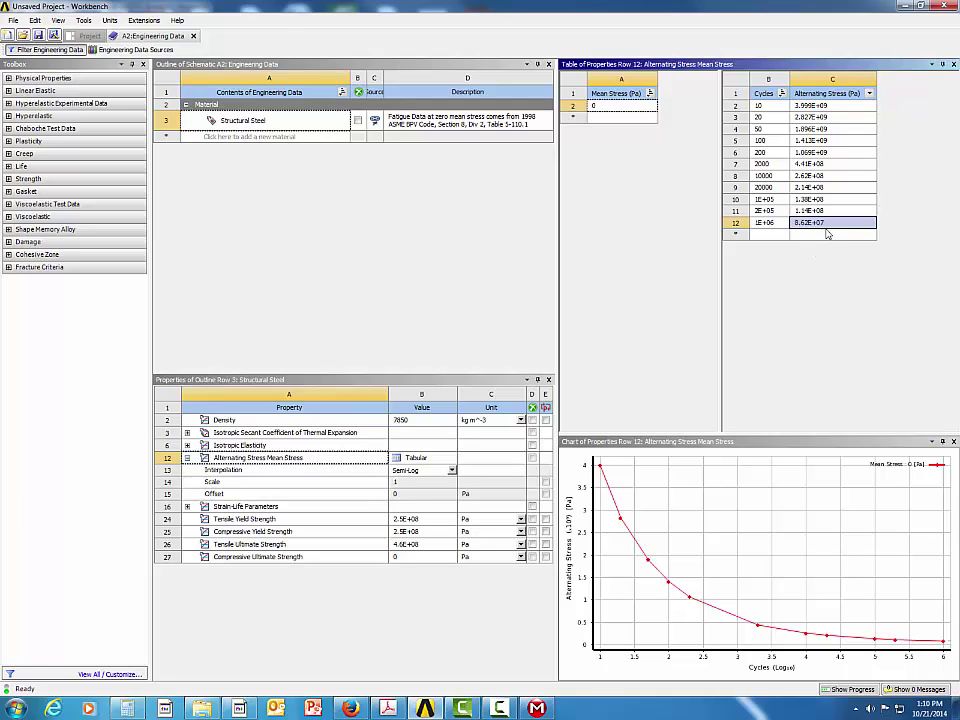
pyautogui.click(870, 94)
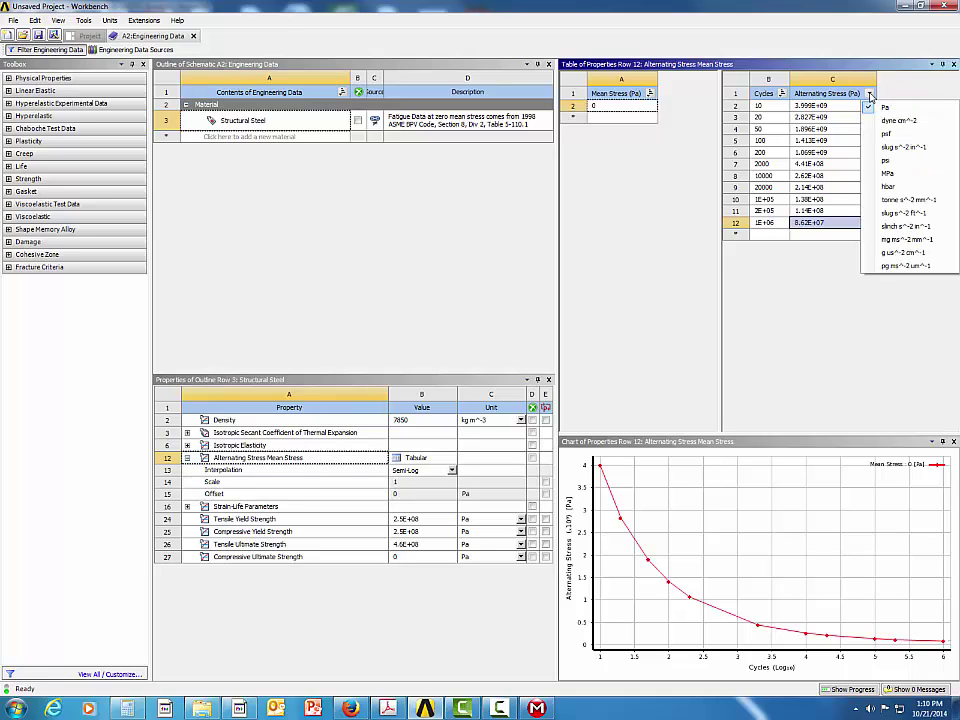
pyautogui.click(887, 175)
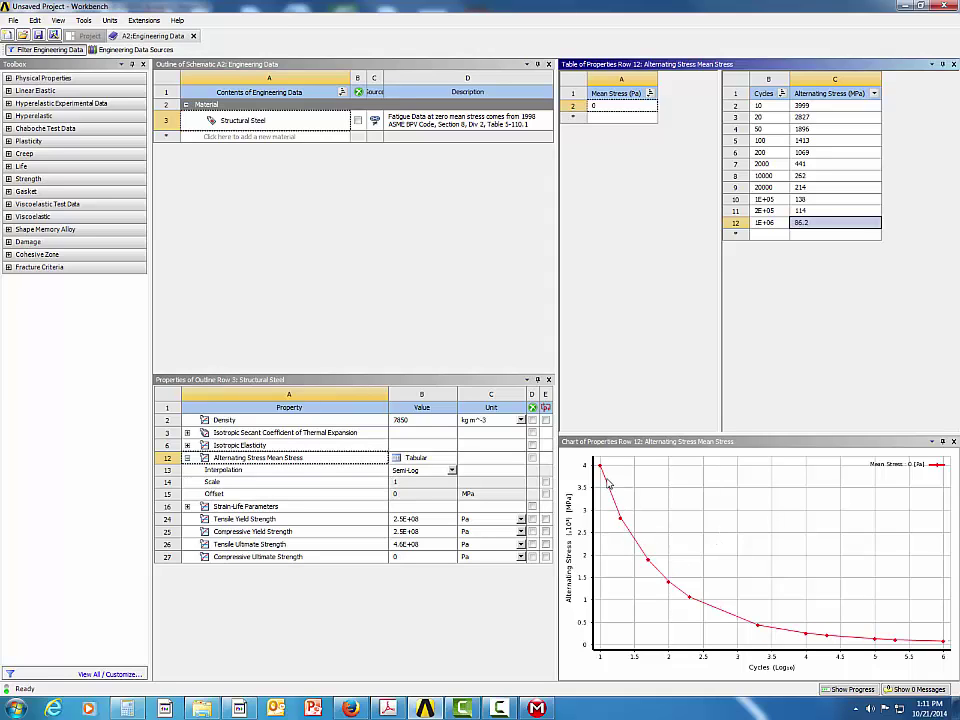
pyautogui.moveTo(615, 503)
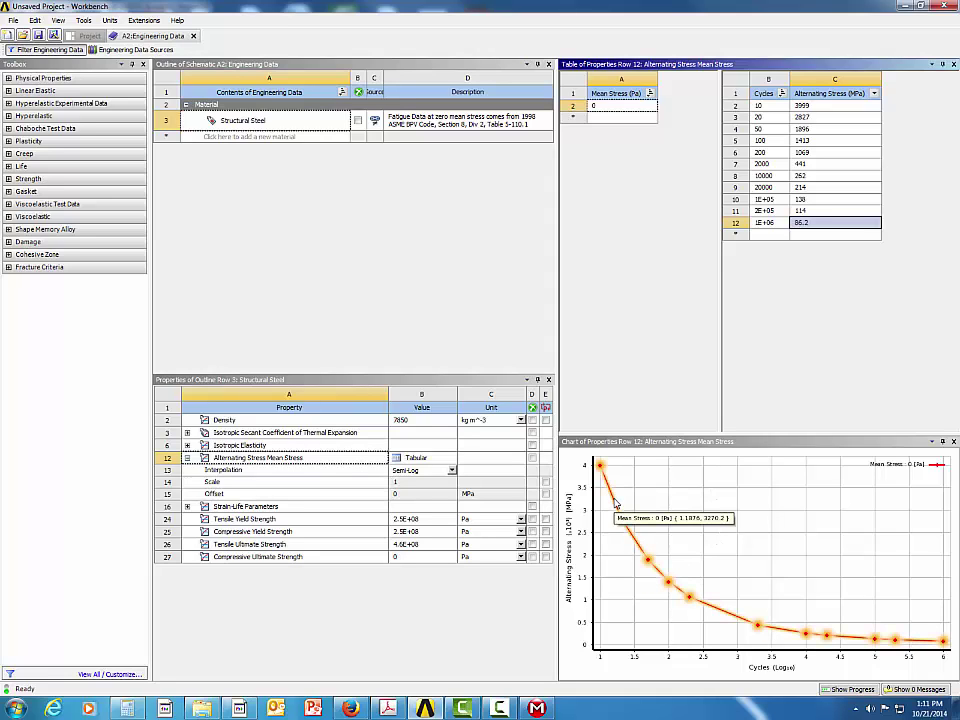
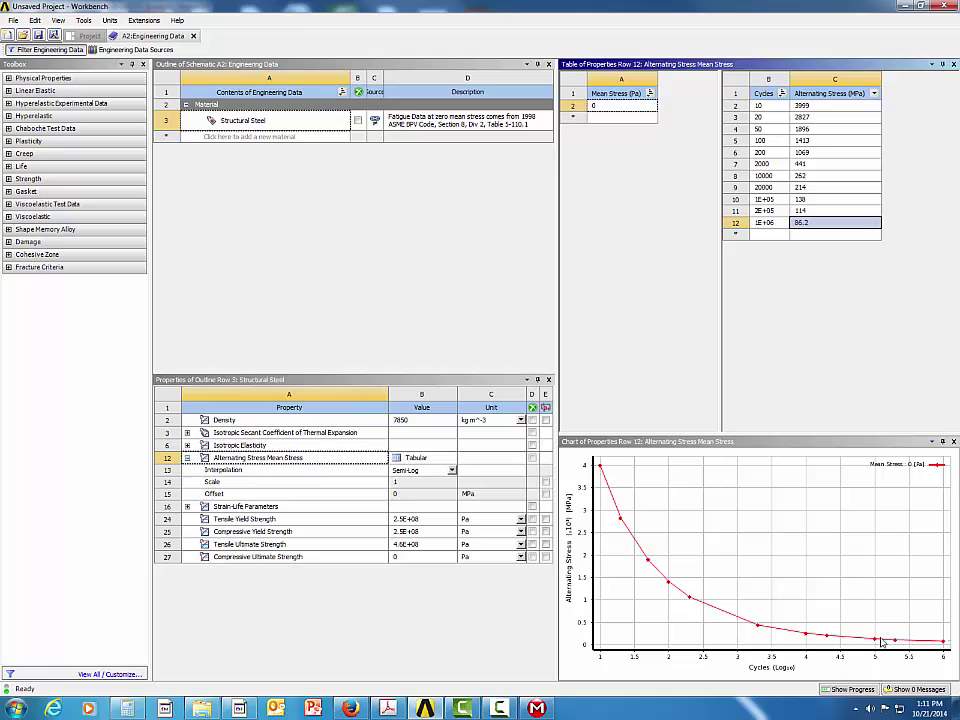
pyautogui.moveTo(943, 642)
pyautogui.moveTo(706, 607)
# Switch back to Mechanical and widen the message columns to read the full solver warnings.
pyautogui.click(537, 708)
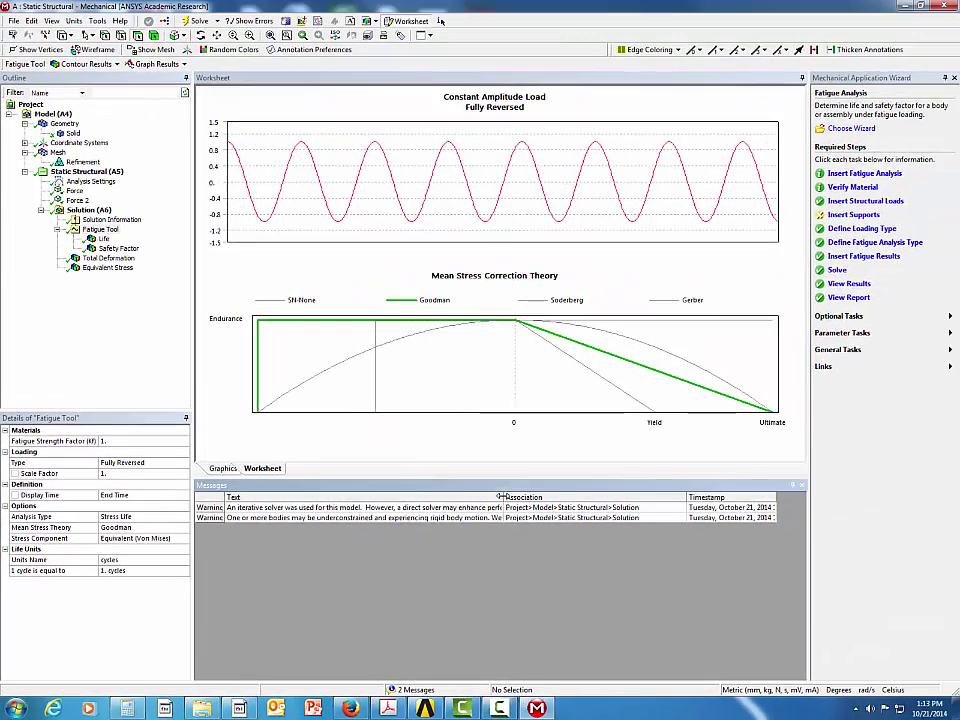
pyautogui.moveTo(502, 497); pyautogui.dragTo(725, 502)
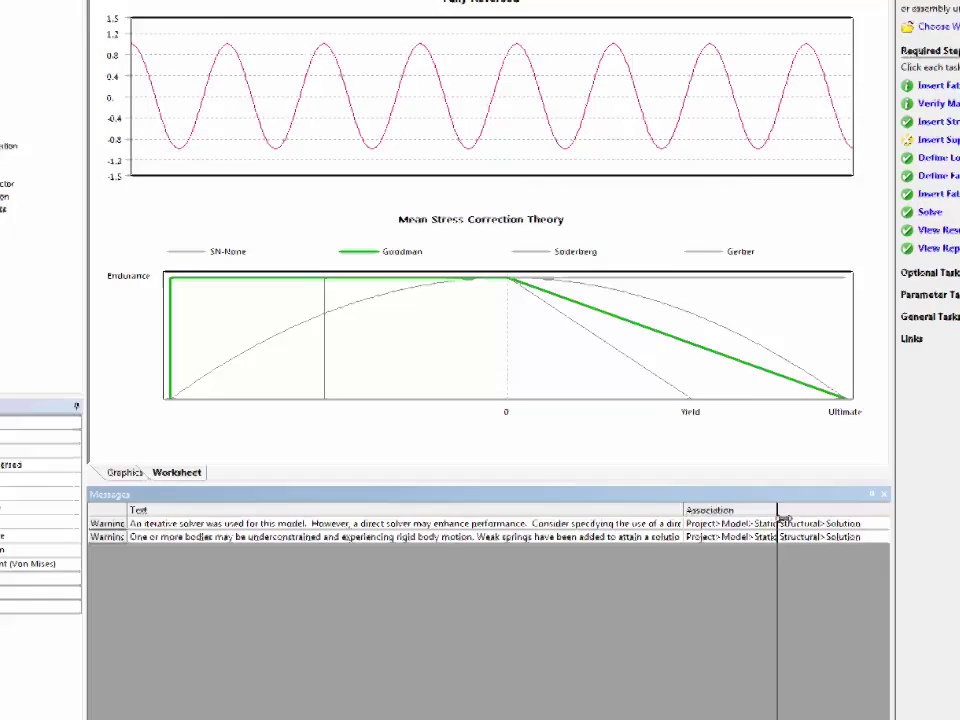
pyautogui.moveTo(783, 518); pyautogui.dragTo(792, 512)
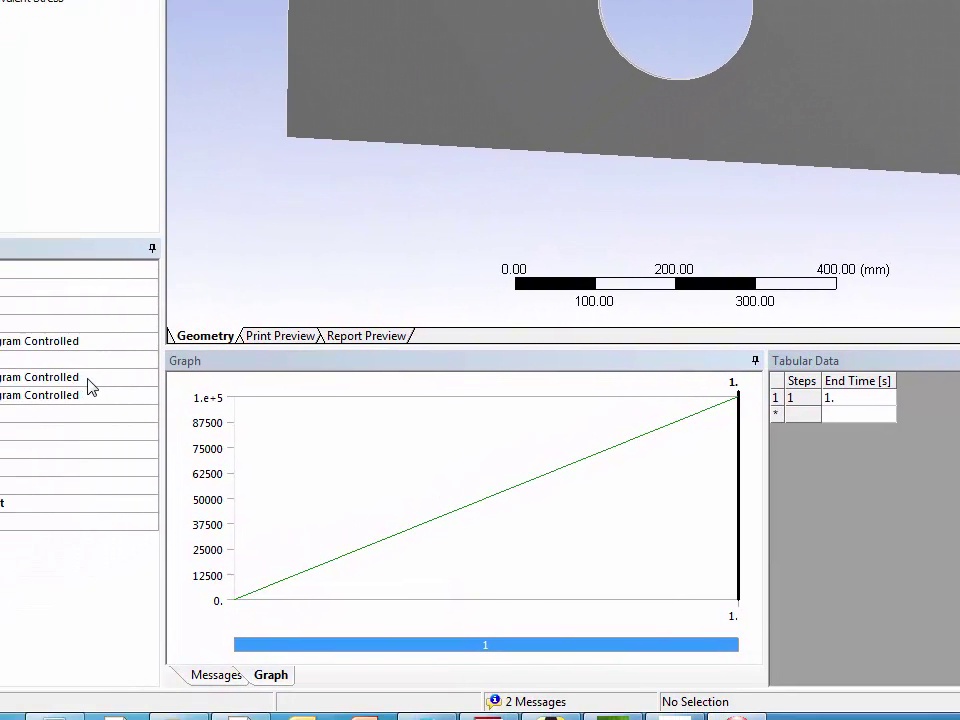
# Set the Analysis Settings solver type to Direct, solve the model again, and widen the message text to read it fully.
pyautogui.click(70, 380)
pyautogui.click(149, 378)
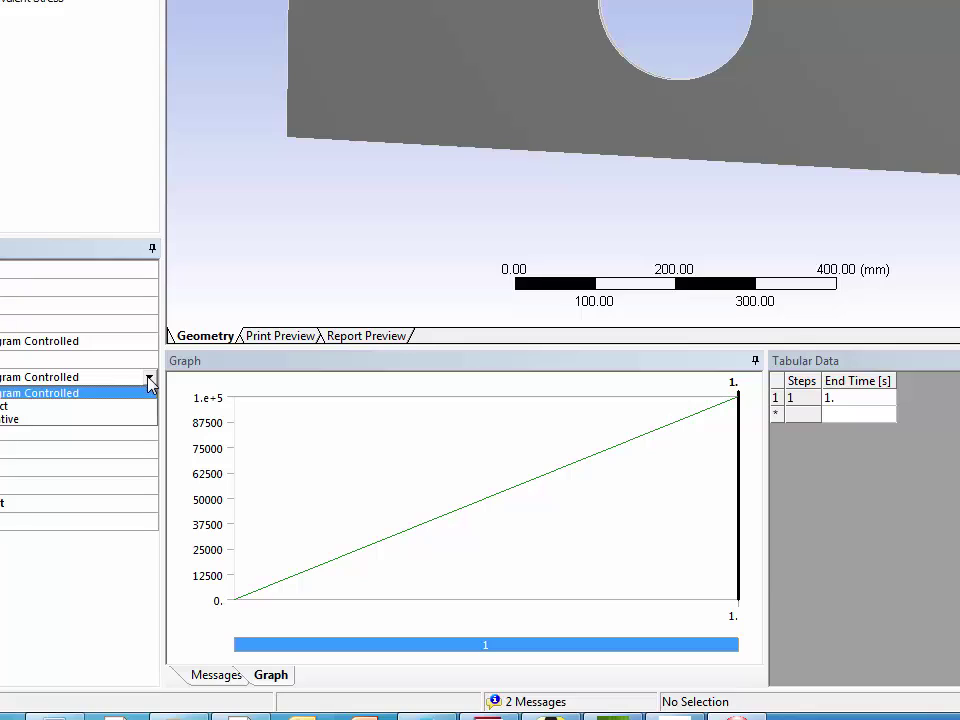
pyautogui.click(20, 406)
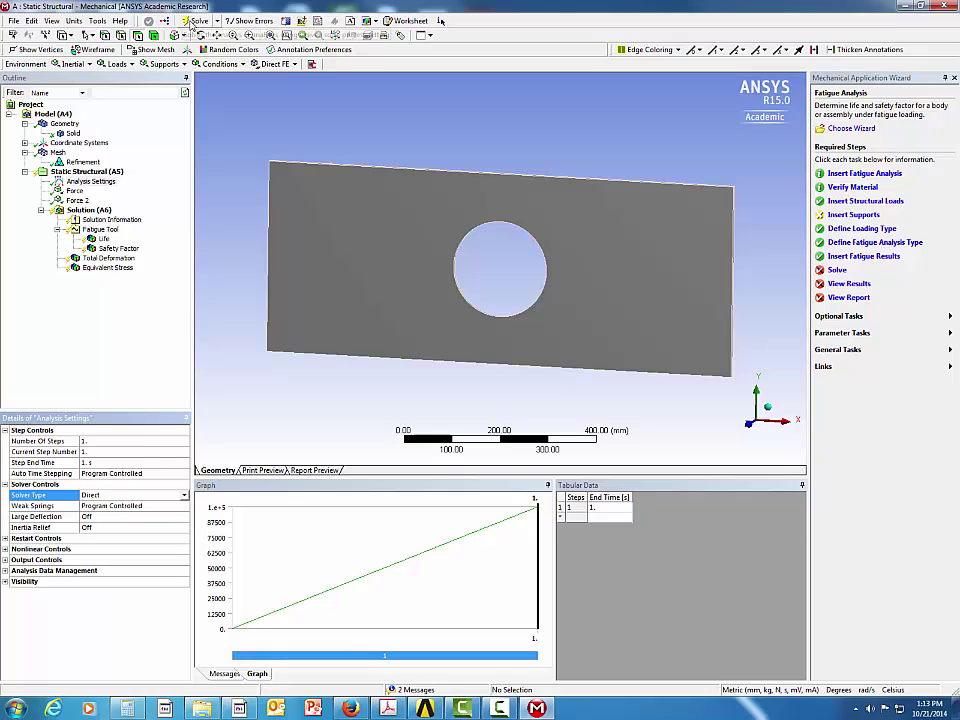
pyautogui.click(192, 21)
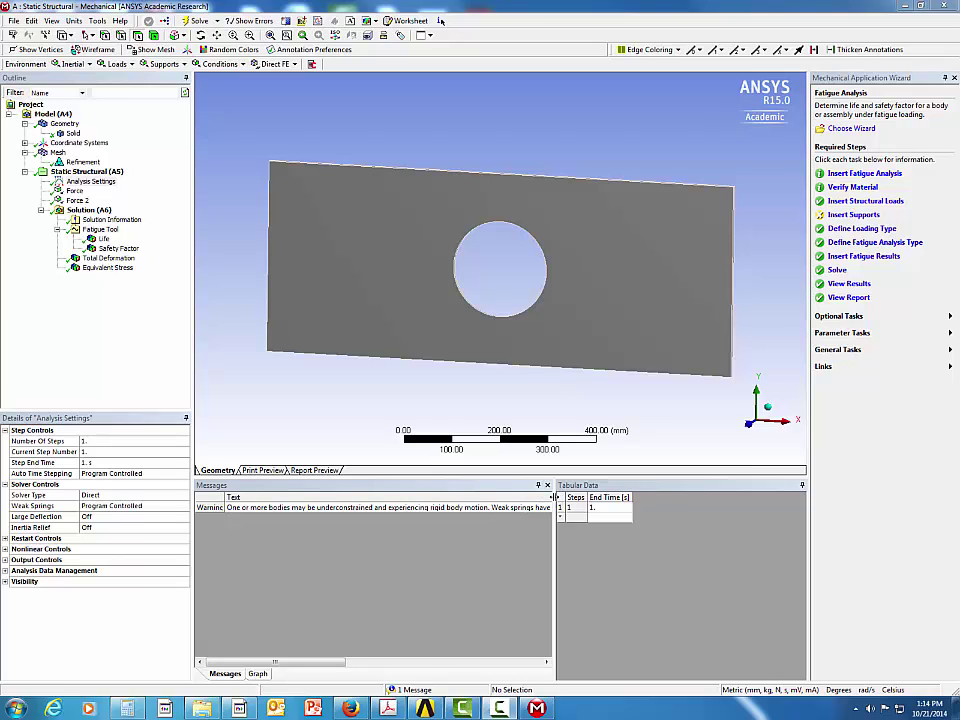
pyautogui.moveTo(551, 497); pyautogui.dragTo(656, 497)
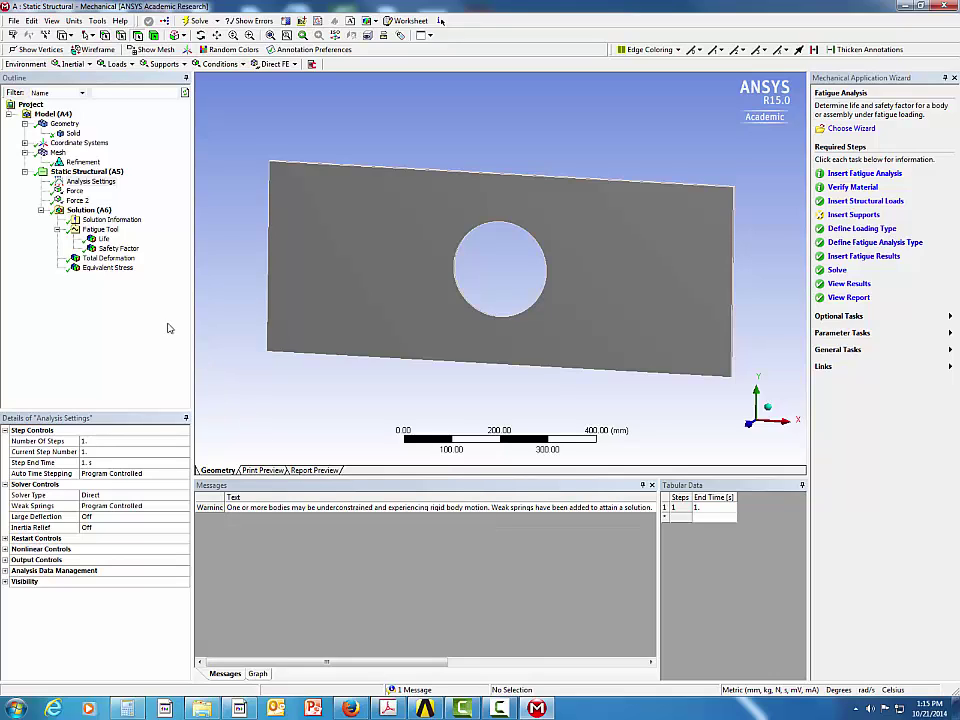
# Review the Total Deformation, Equivalent Stress, fatigue Life and Safety Factor plots of the plate.
pyautogui.click(103, 258)
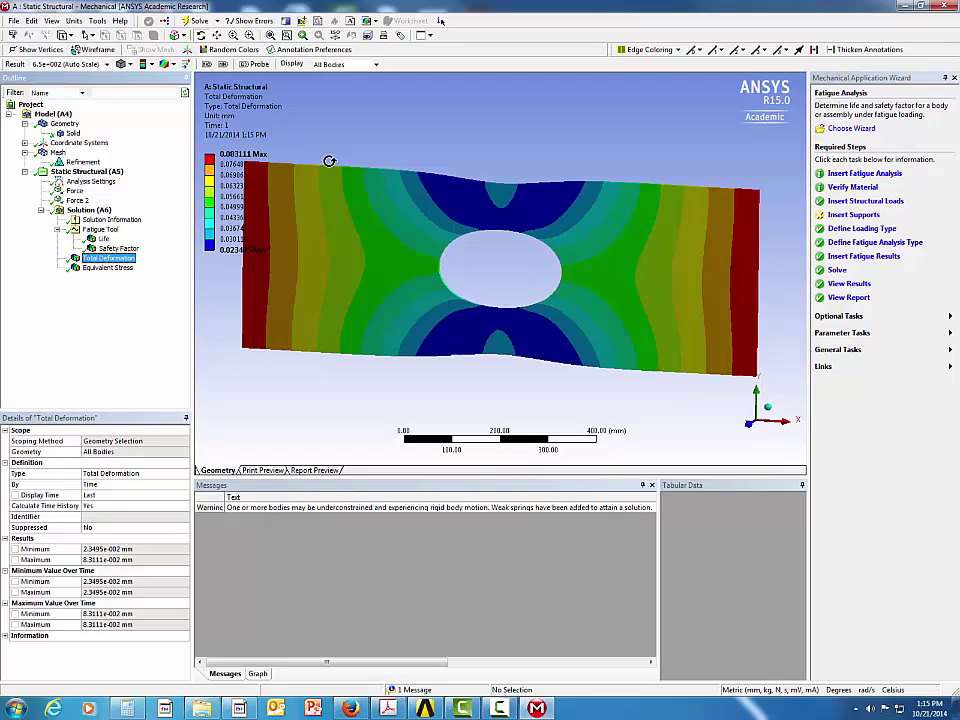
pyautogui.click(108, 267)
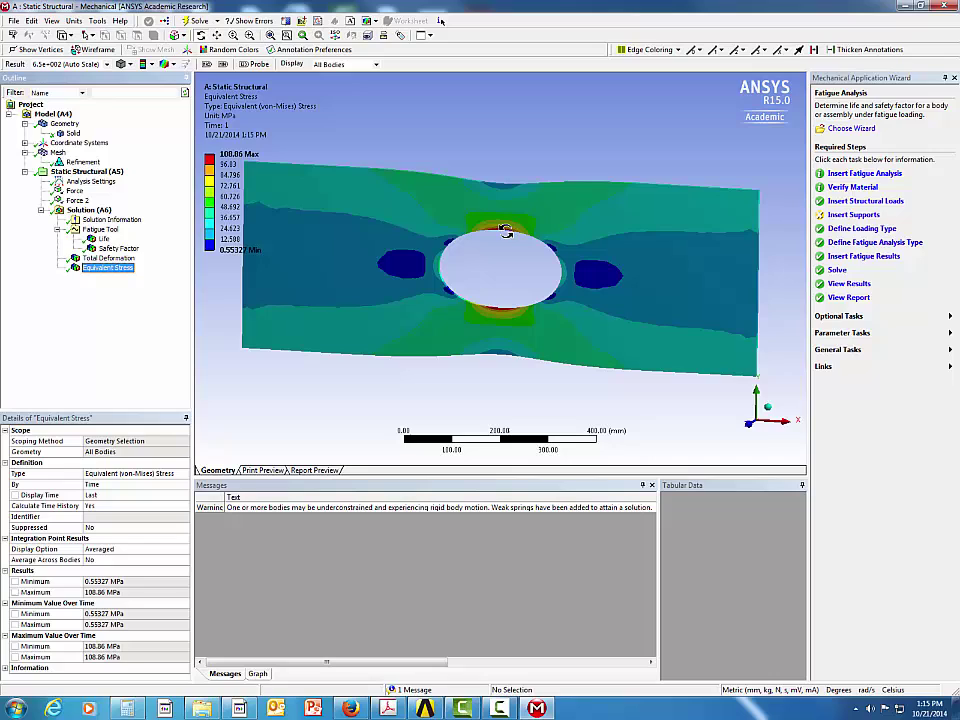
pyautogui.click(104, 240)
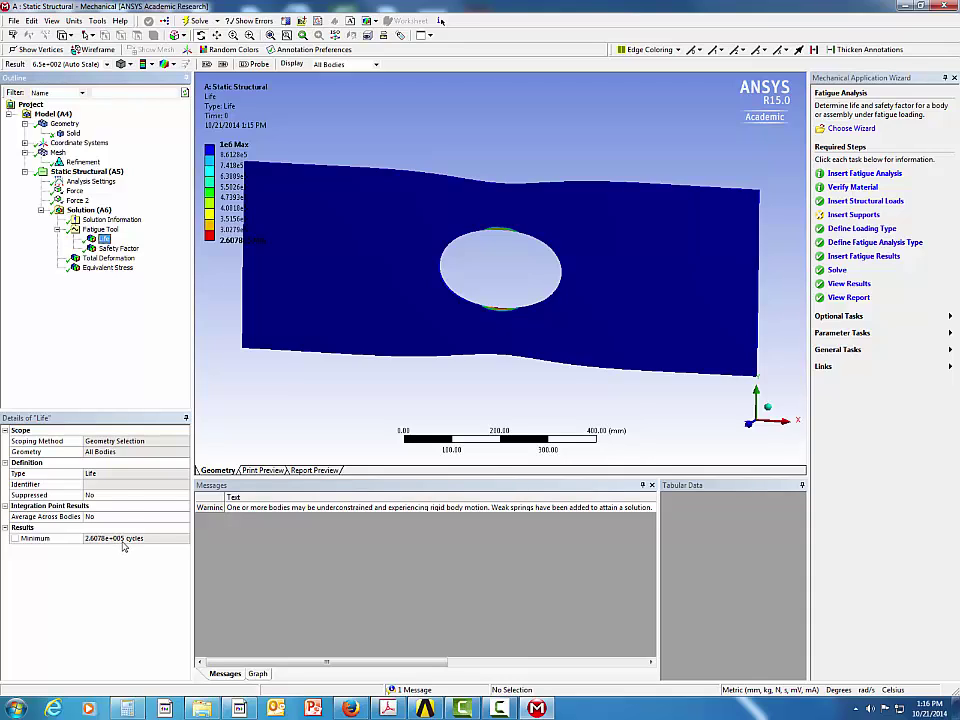
pyautogui.click(108, 267)
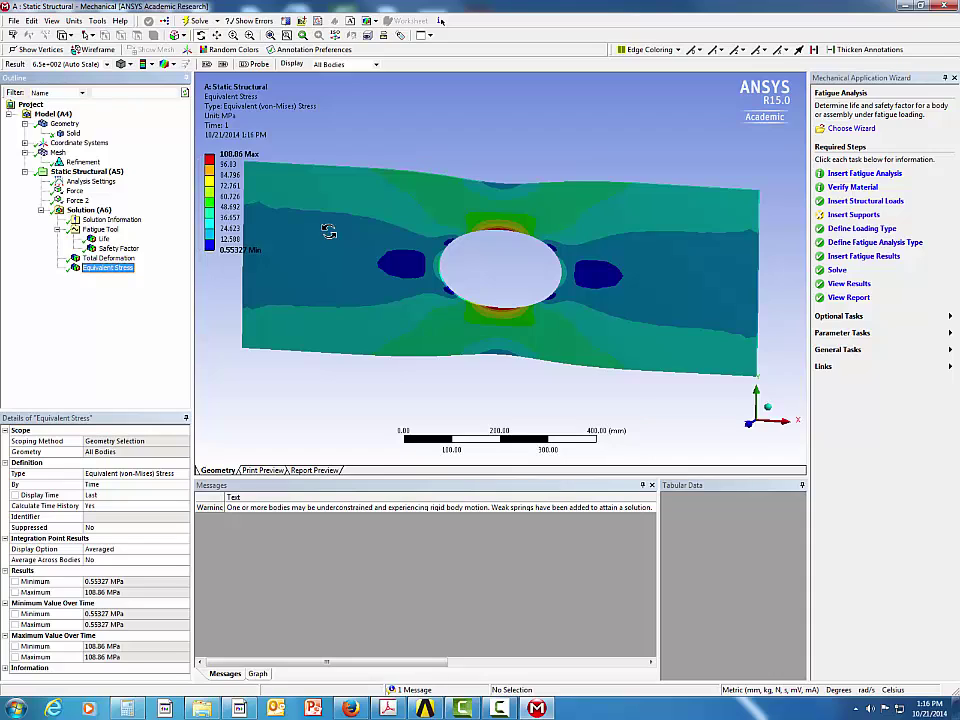
pyautogui.click(117, 248)
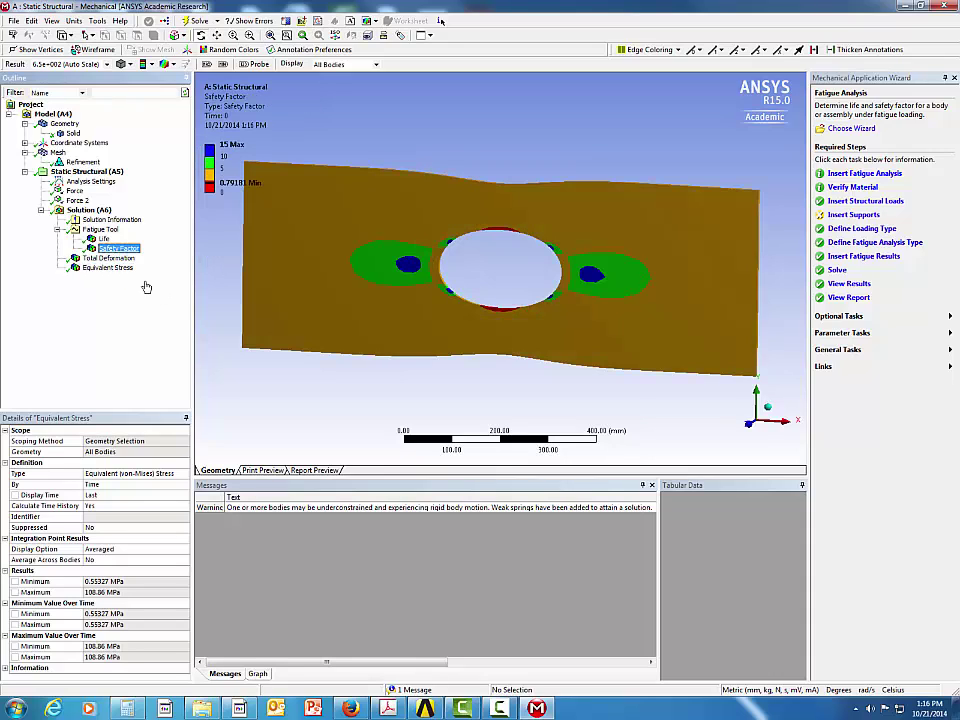
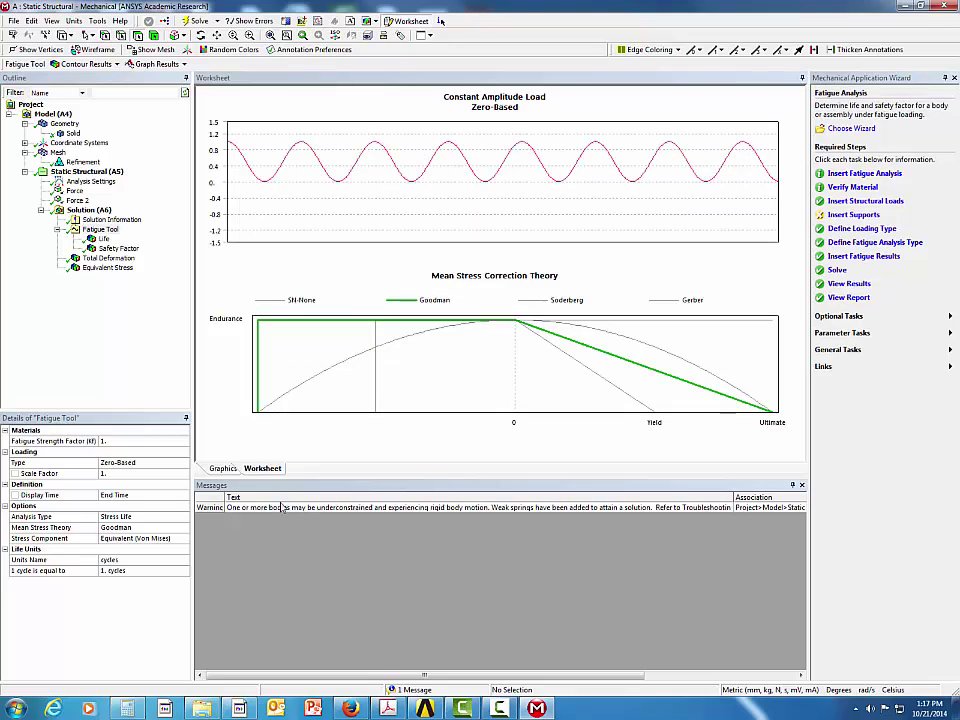
# Review the plate's Equivalent Stress, Life and Safety Factor plots for the zero-based Goodman case, comparing stress with safety factor around the hole.
pyautogui.click(100, 270)
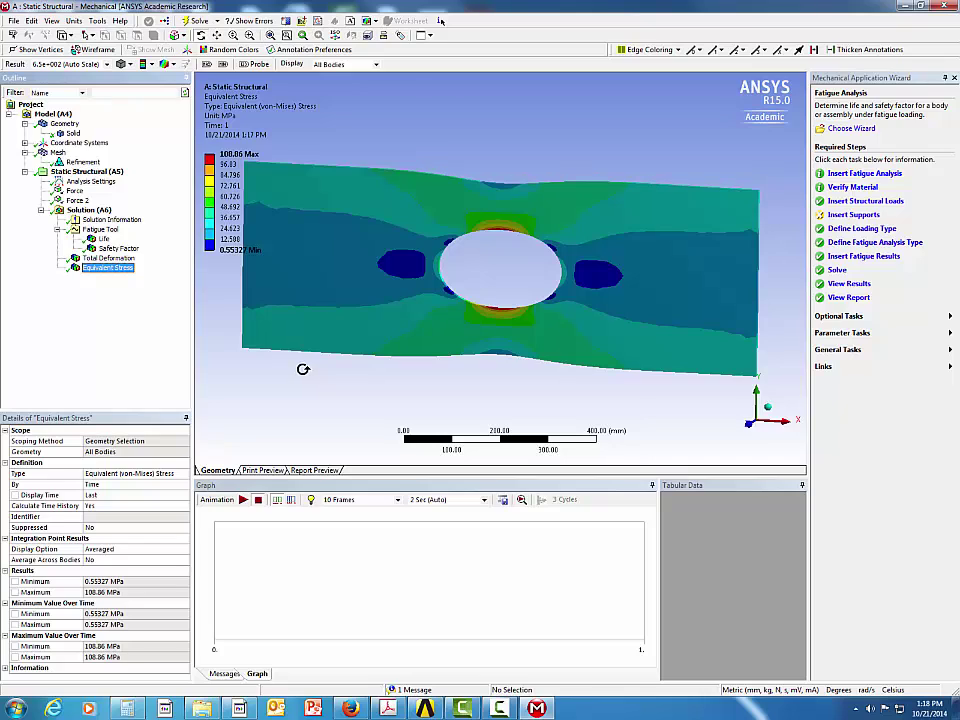
pyautogui.click(104, 240)
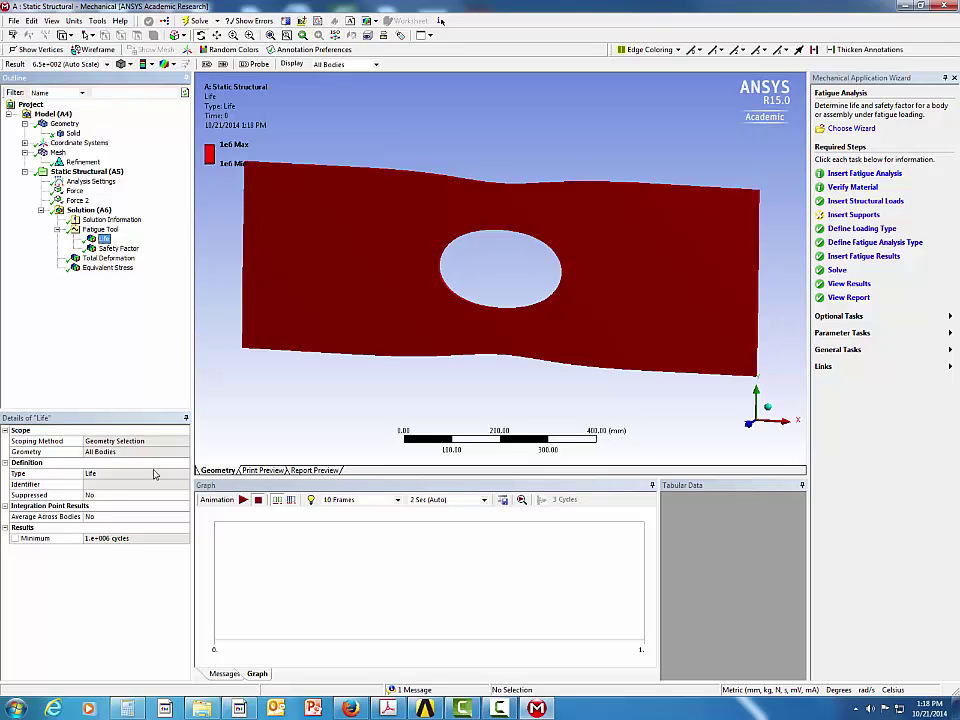
pyautogui.click(118, 248)
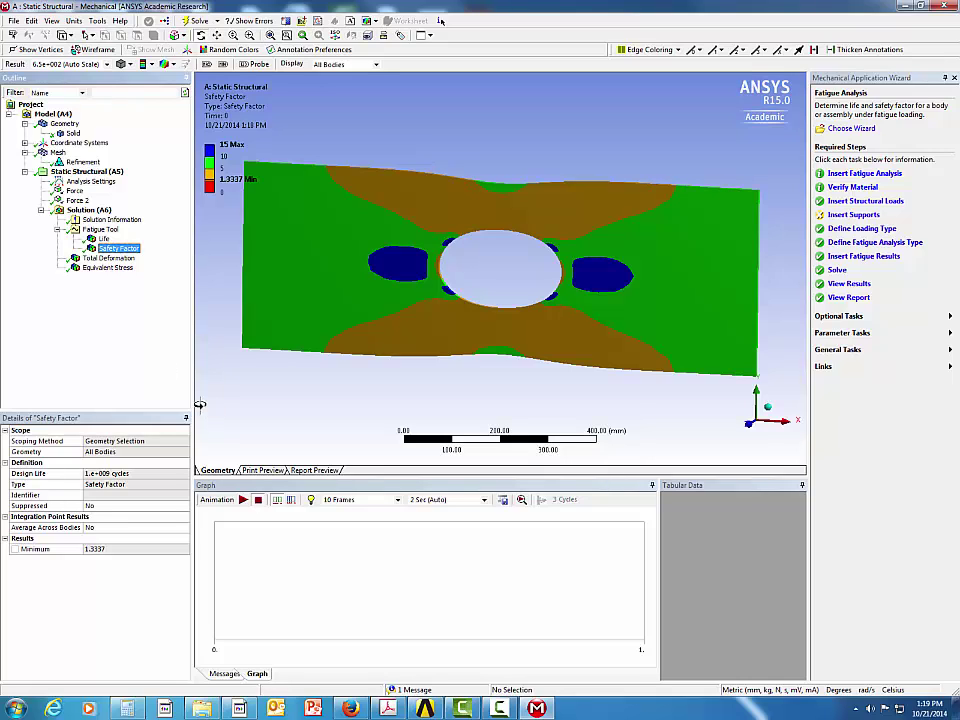
pyautogui.click(106, 267)
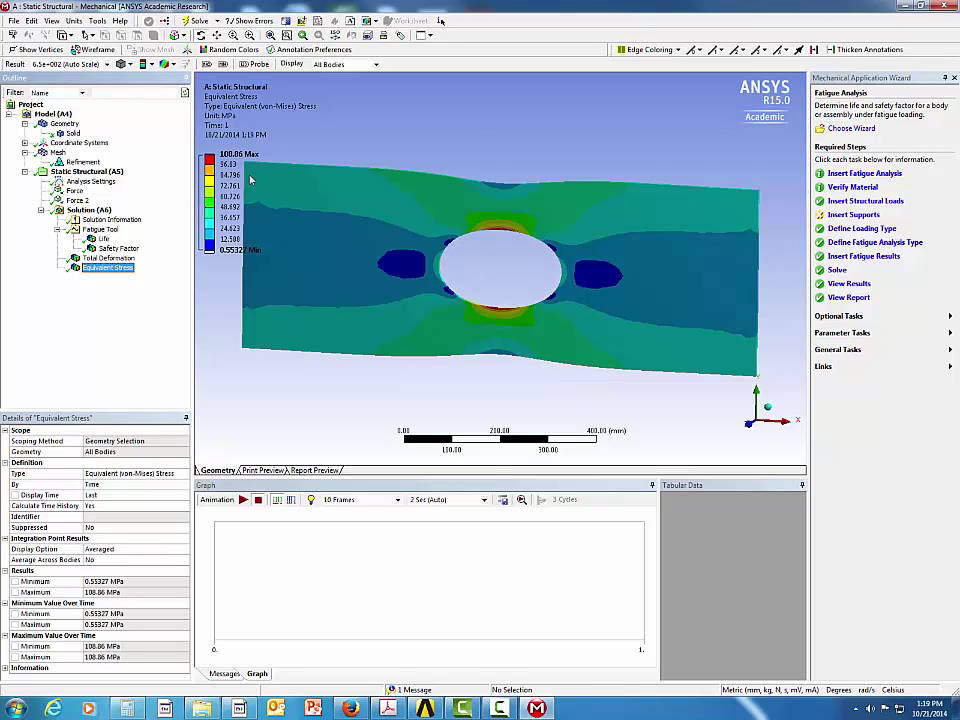
pyautogui.click(114, 251)
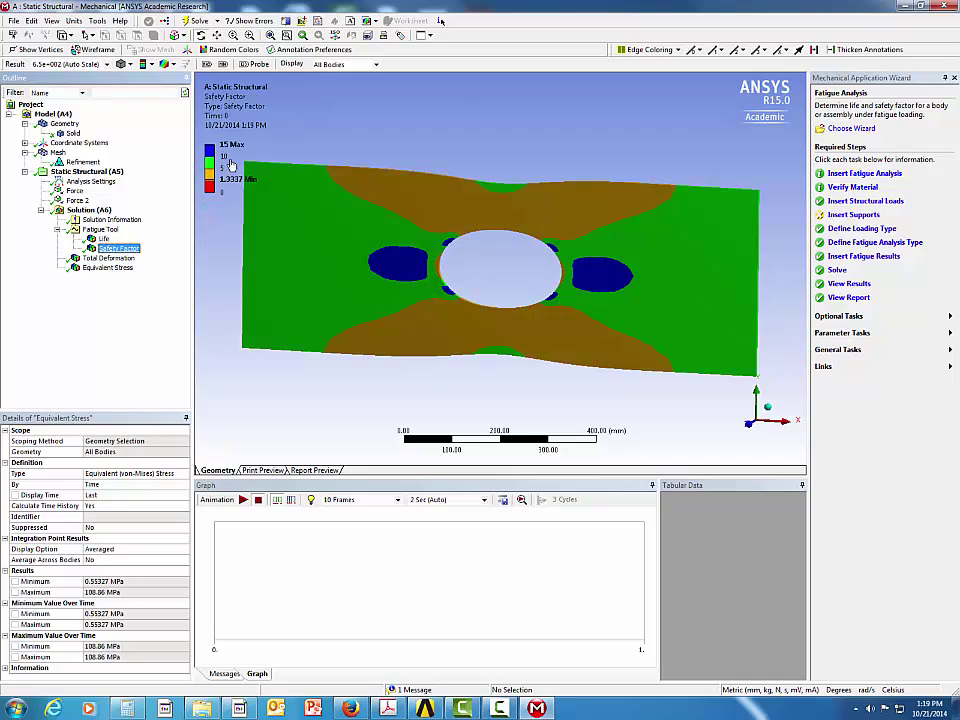